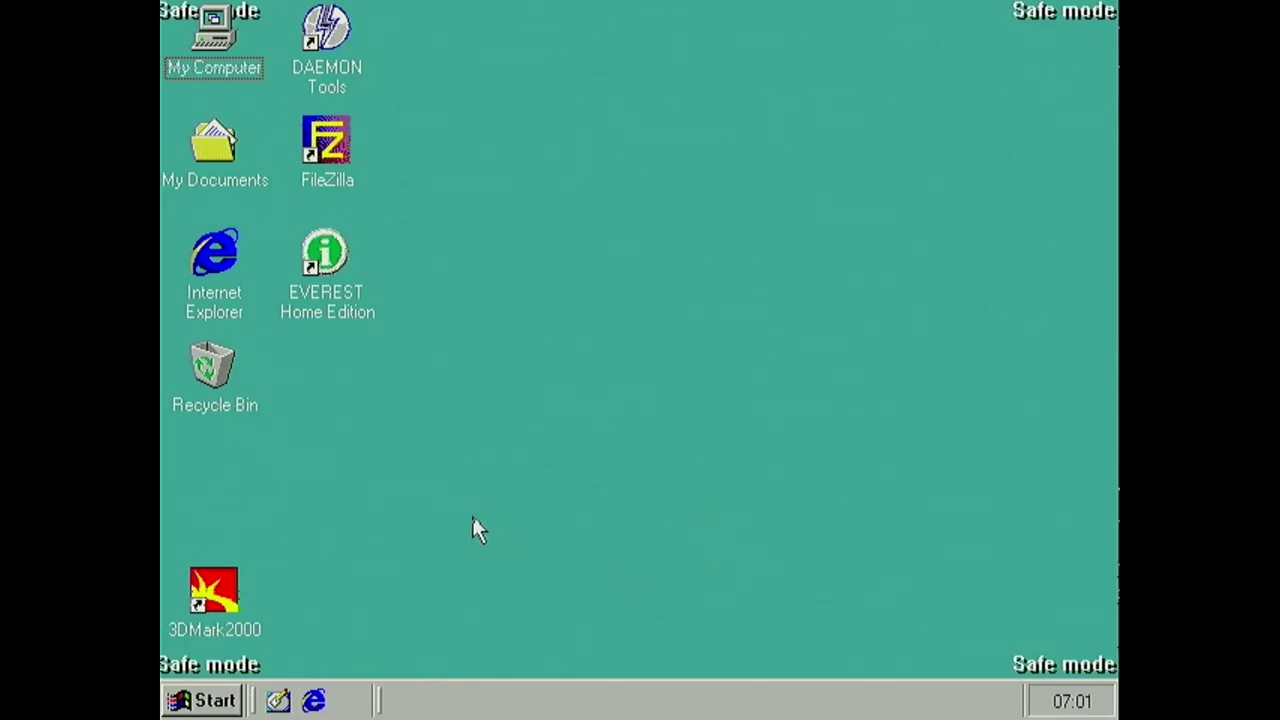
Browse the installed programs in the Start menu, then dismiss it back to the desktop
left_click(212, 702)
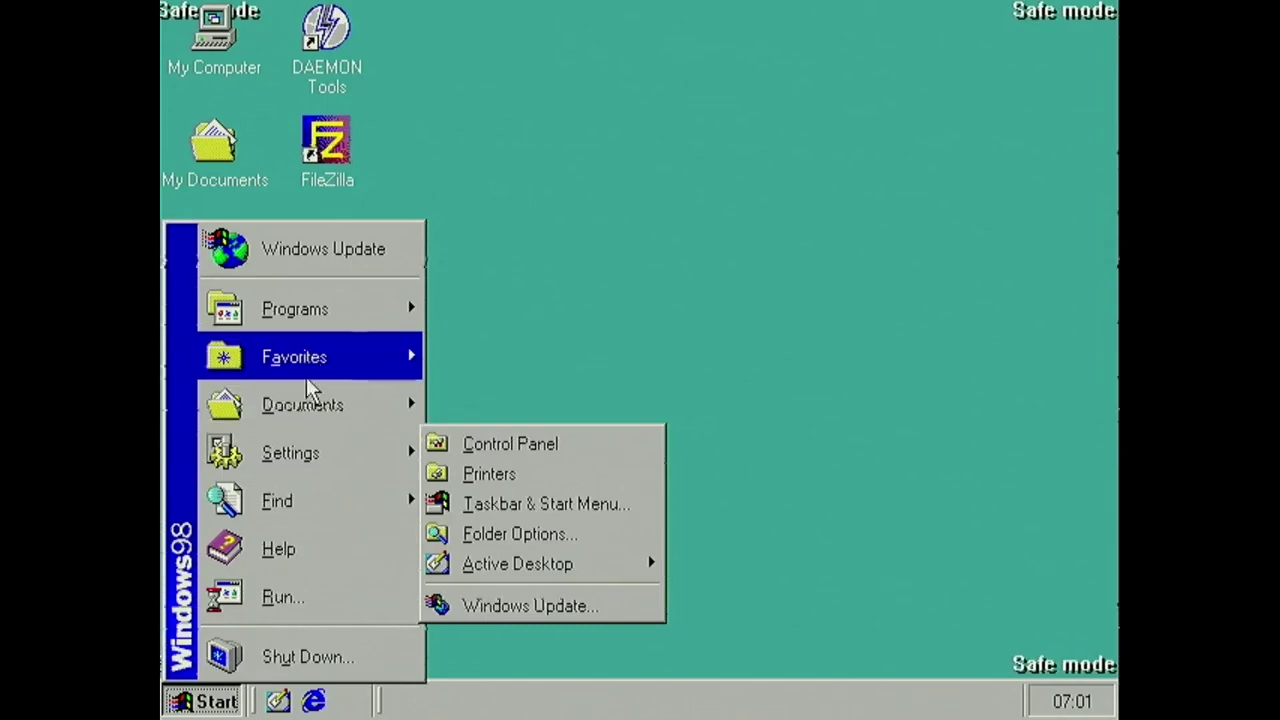
mouse_move(312, 320)
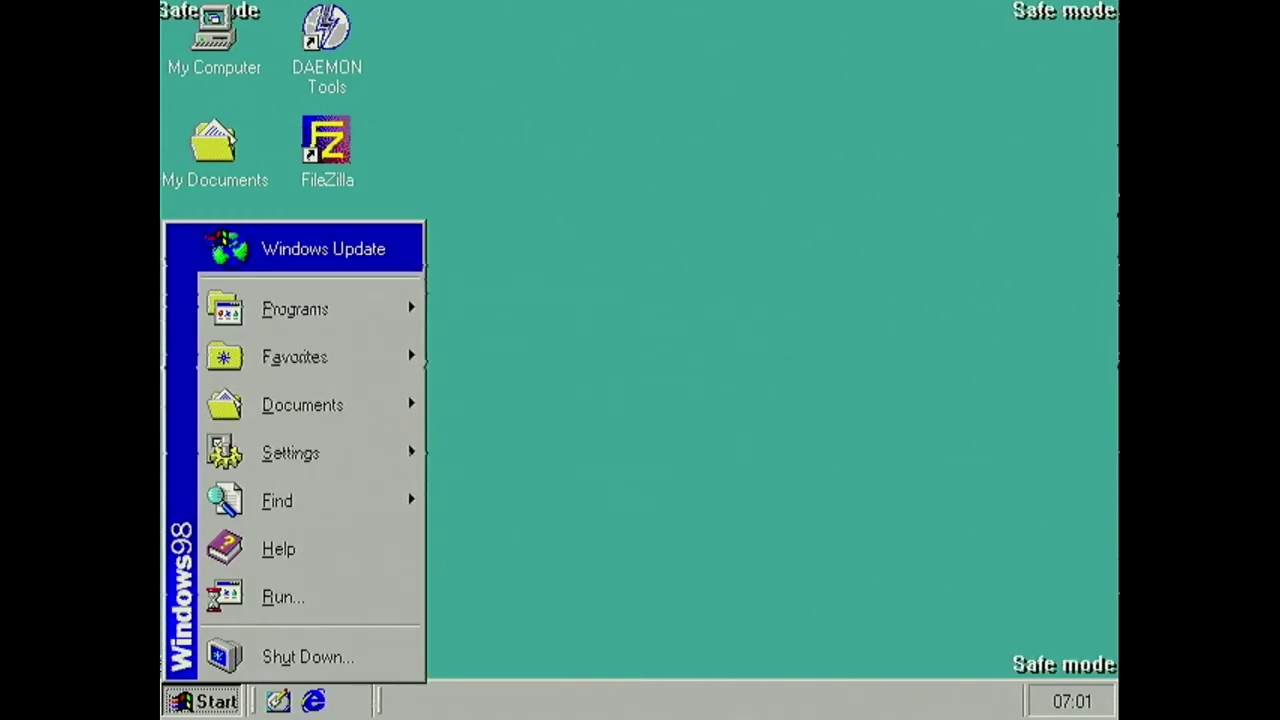
mouse_move(431, 314)
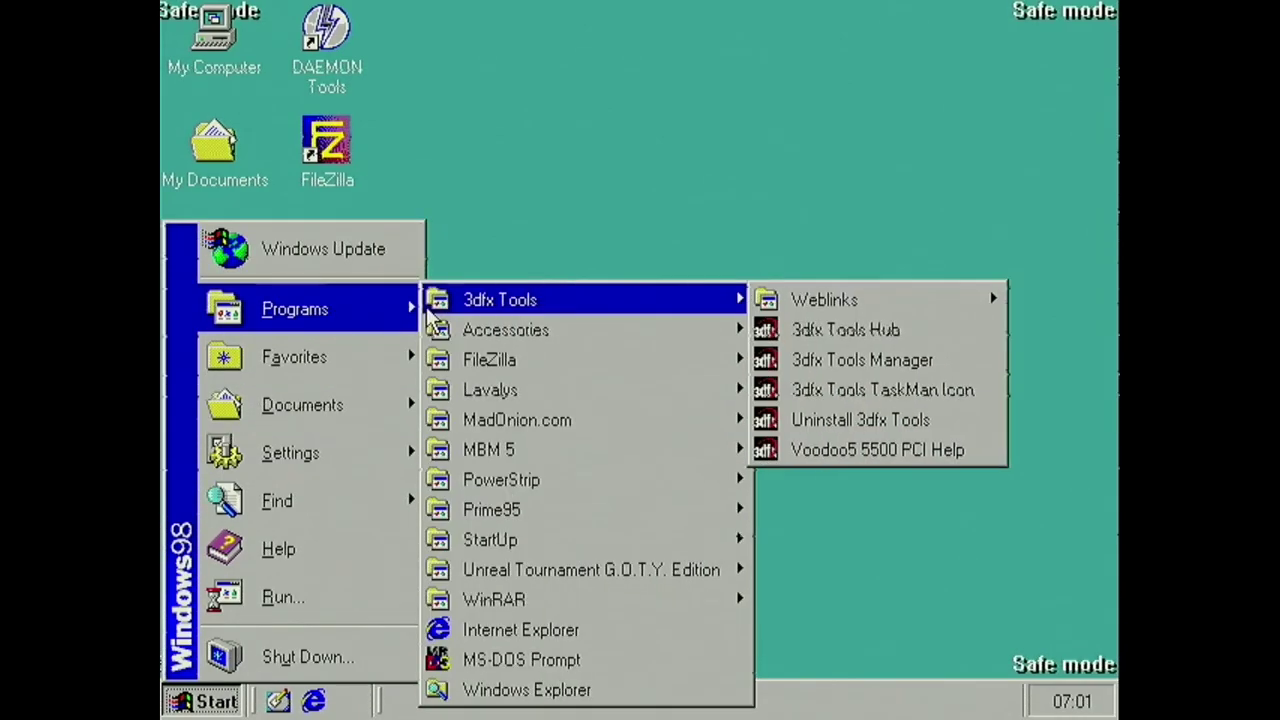
left_click(550, 175)
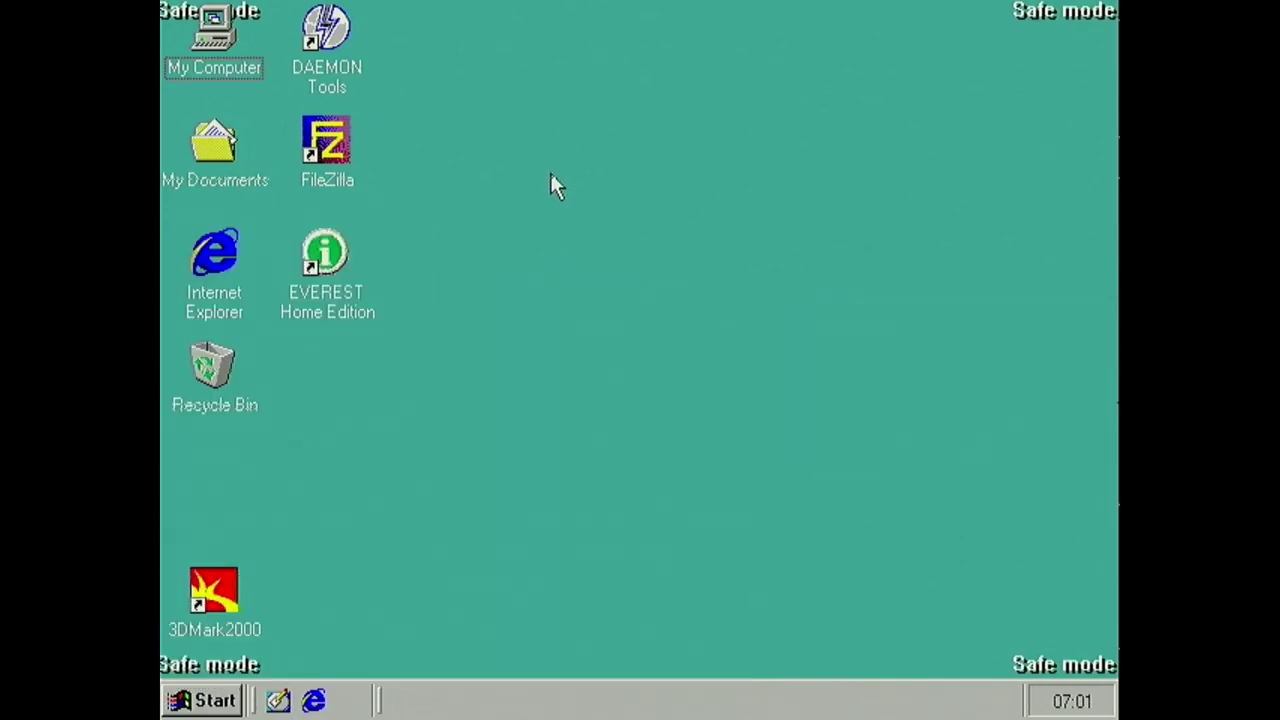
Open Display Properties from the desktop, then bring up the Shut Down Windows dialog
right_click(466, 308)
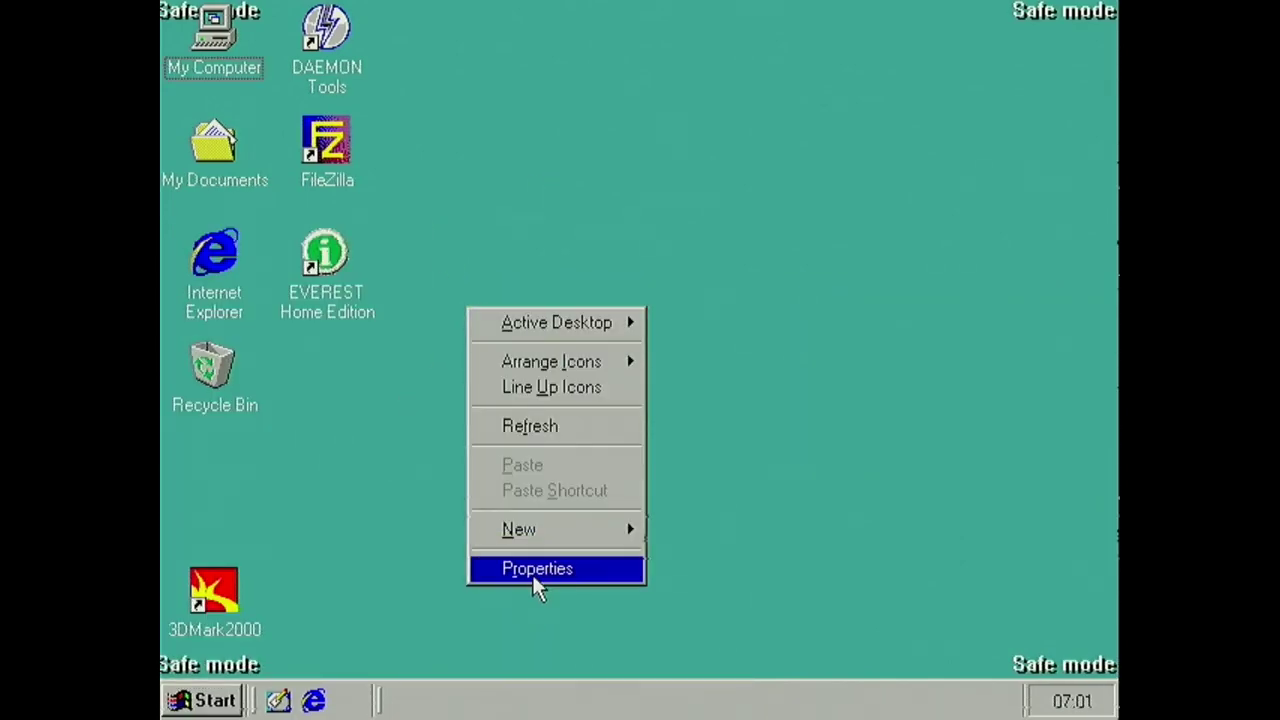
left_click(532, 570)
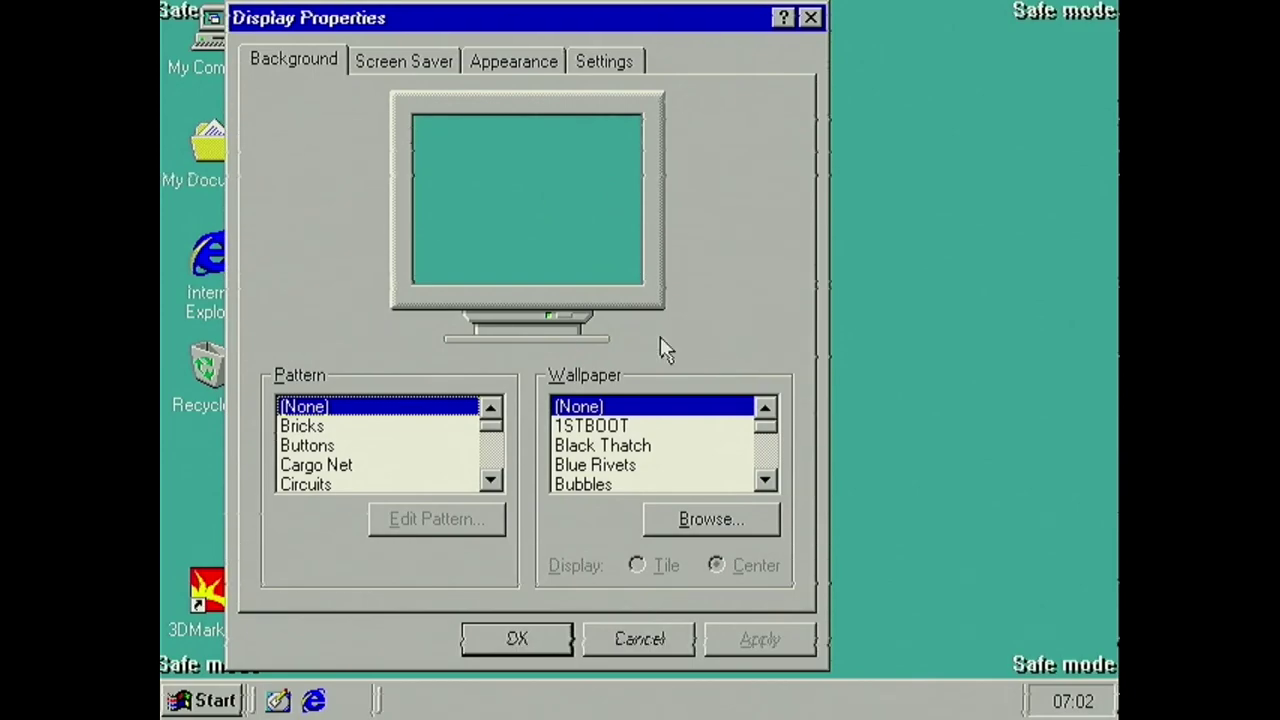
left_click(205, 701)
left_click(310, 655)
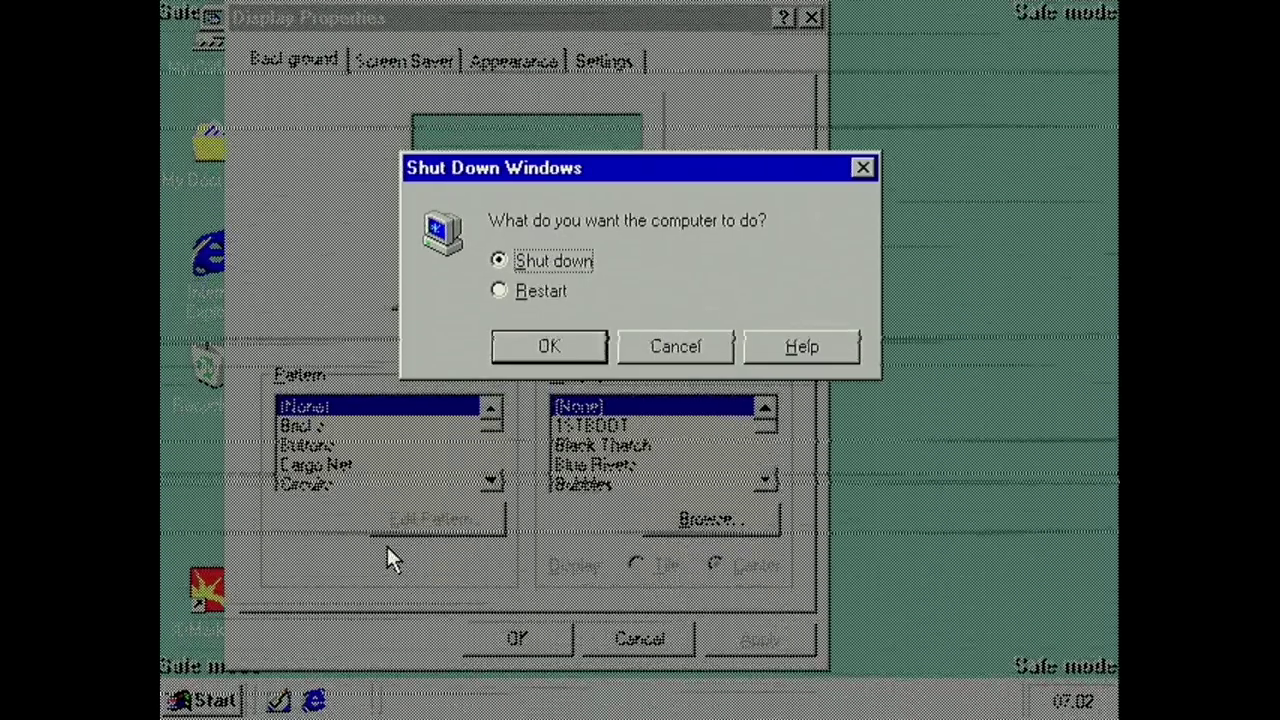
Cancel the Shut Down Windows dialog, leaving Display Properties visible
left_click(624, 346)
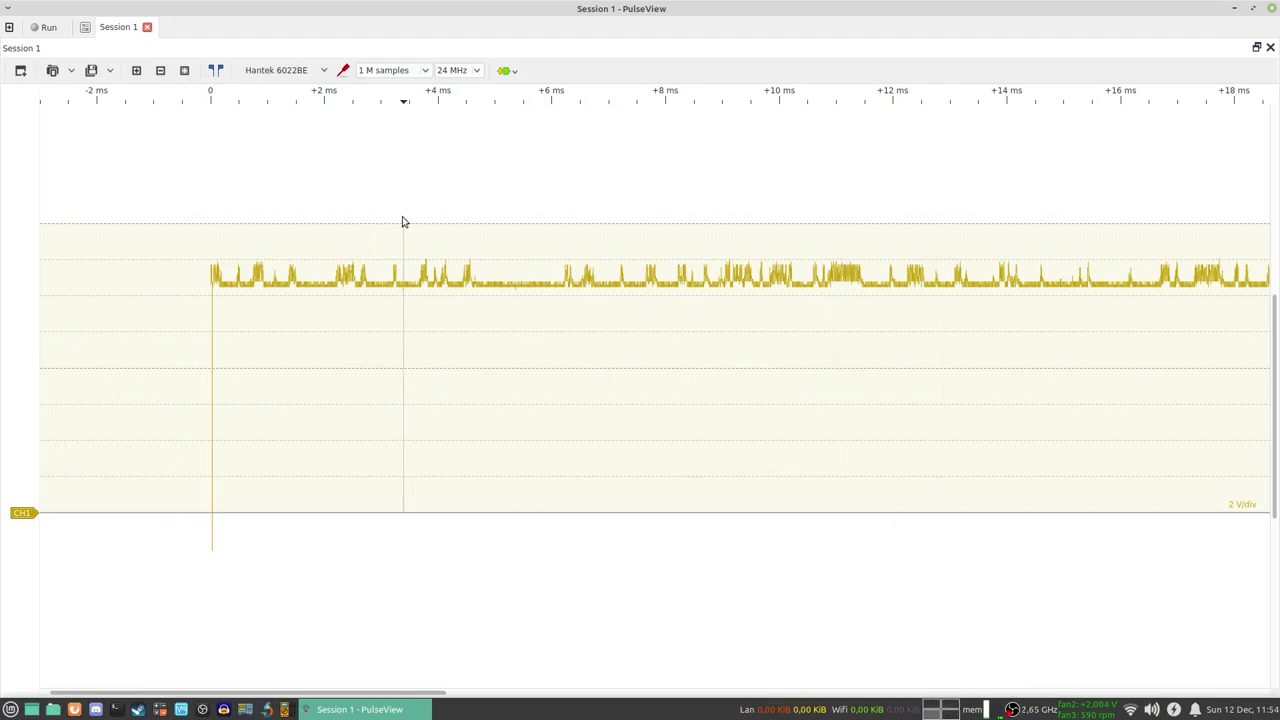
Enable measurement cursors and run a fresh CH1 capture of the capacitor voltage
left_click(218, 69)
left_click(48, 28)
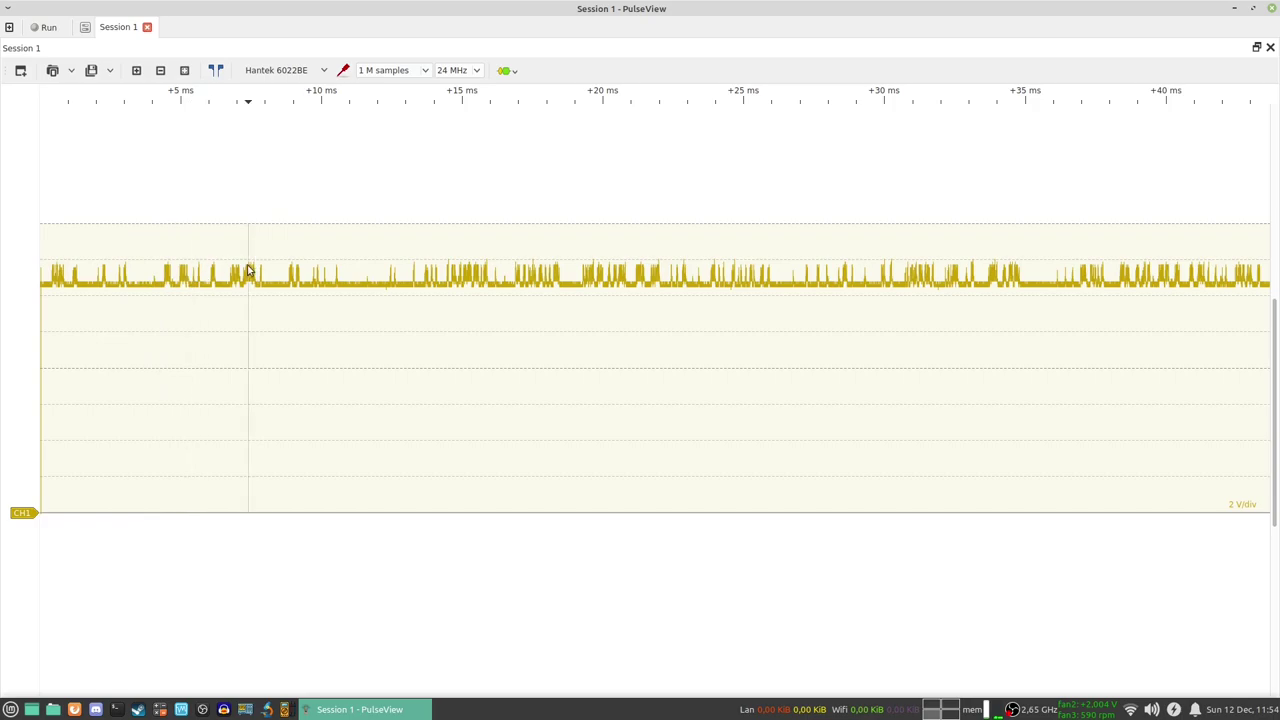
Zoom and pan the CH1 trace to frame the ripple bursts between about 21 and 29 ms
scroll(96, 287, "up", 15)
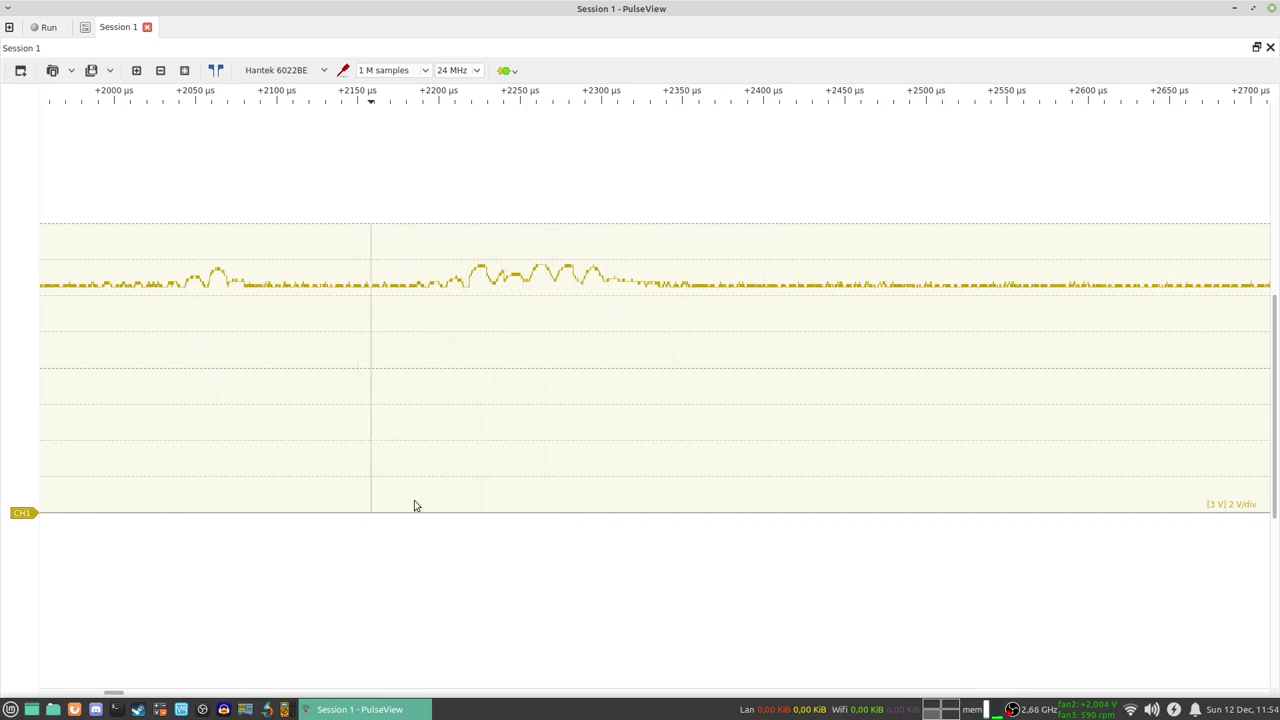
scroll(665, 385, "down", 5)
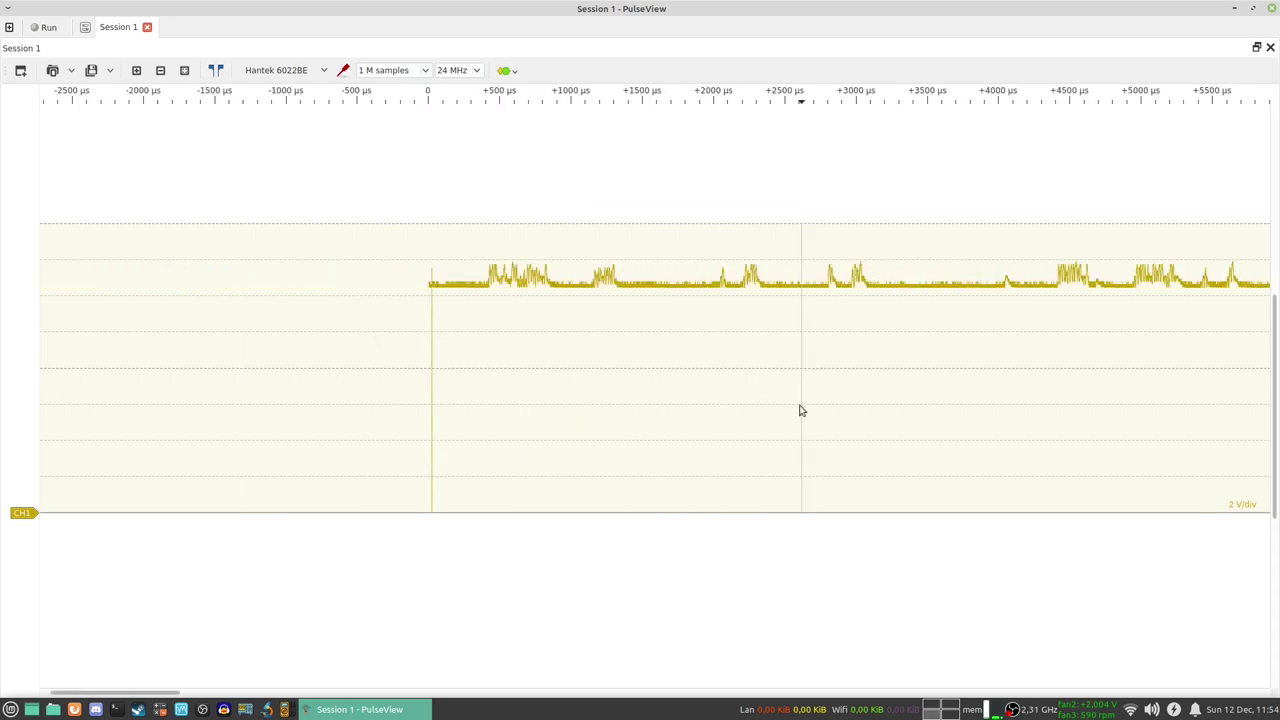
scroll(1136, 293, "up", 4)
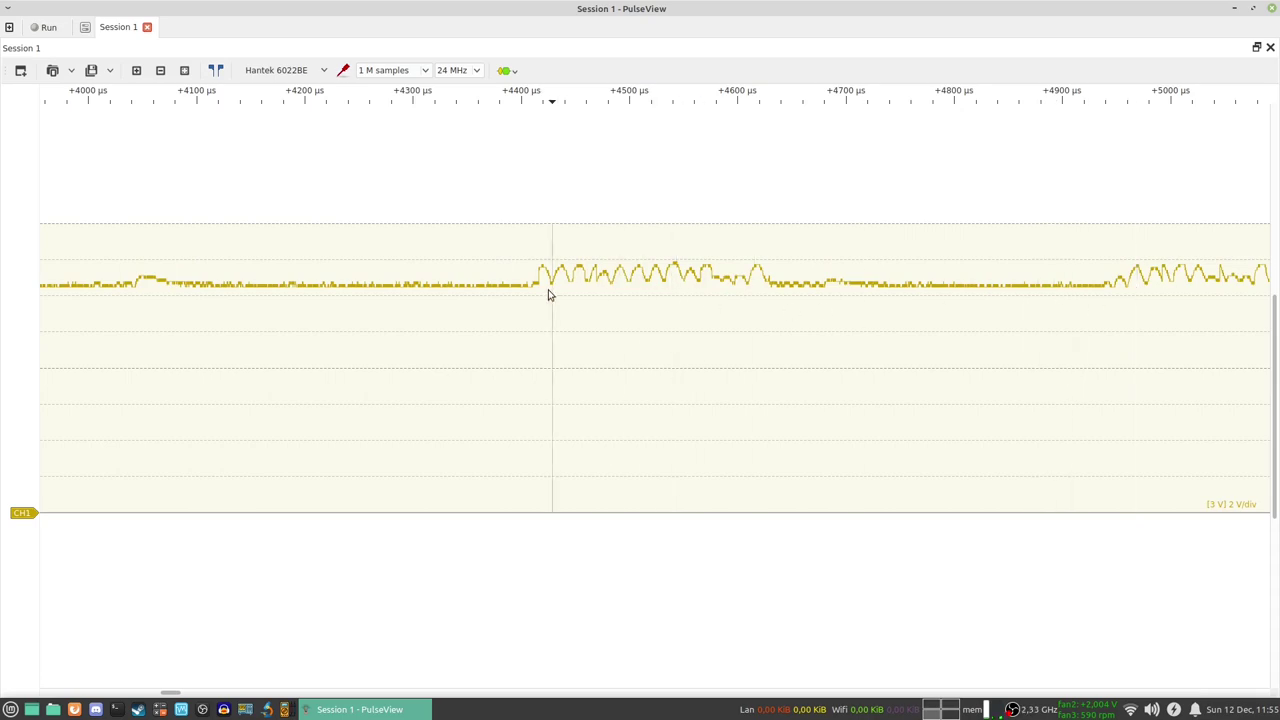
scroll(838, 302, "down", 4)
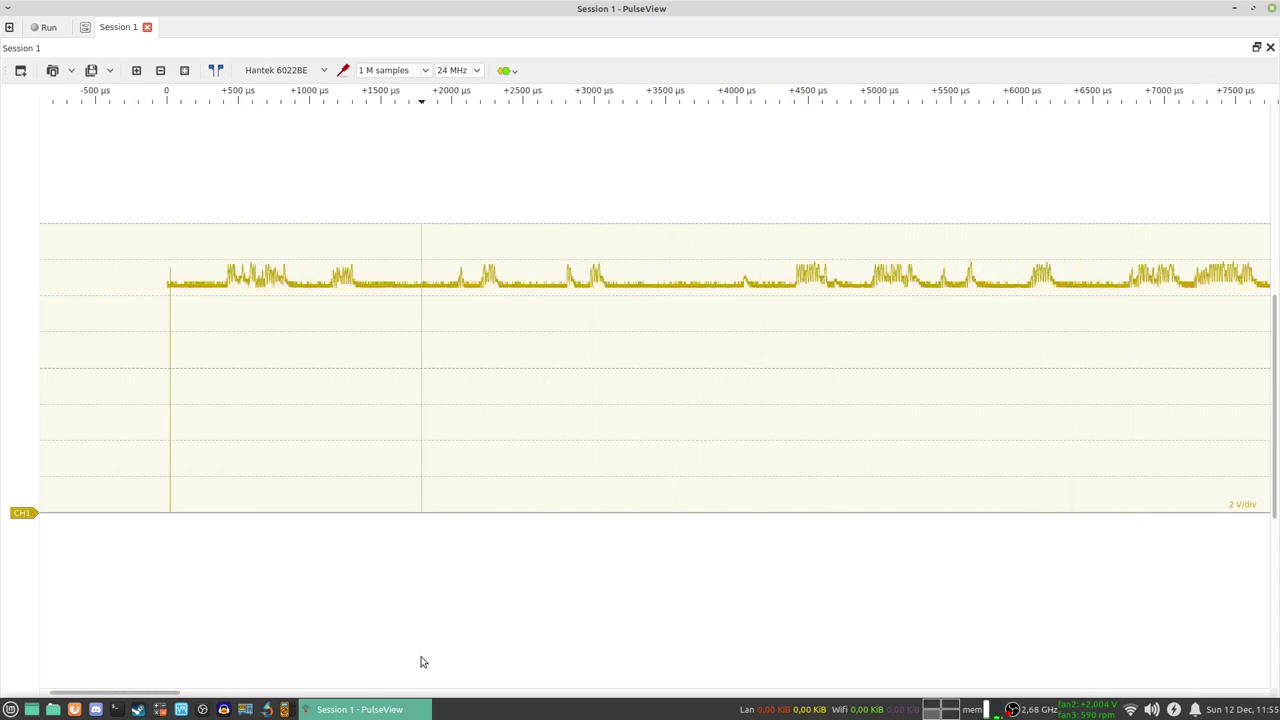
left_click_drag(170, 695, 525, 695)
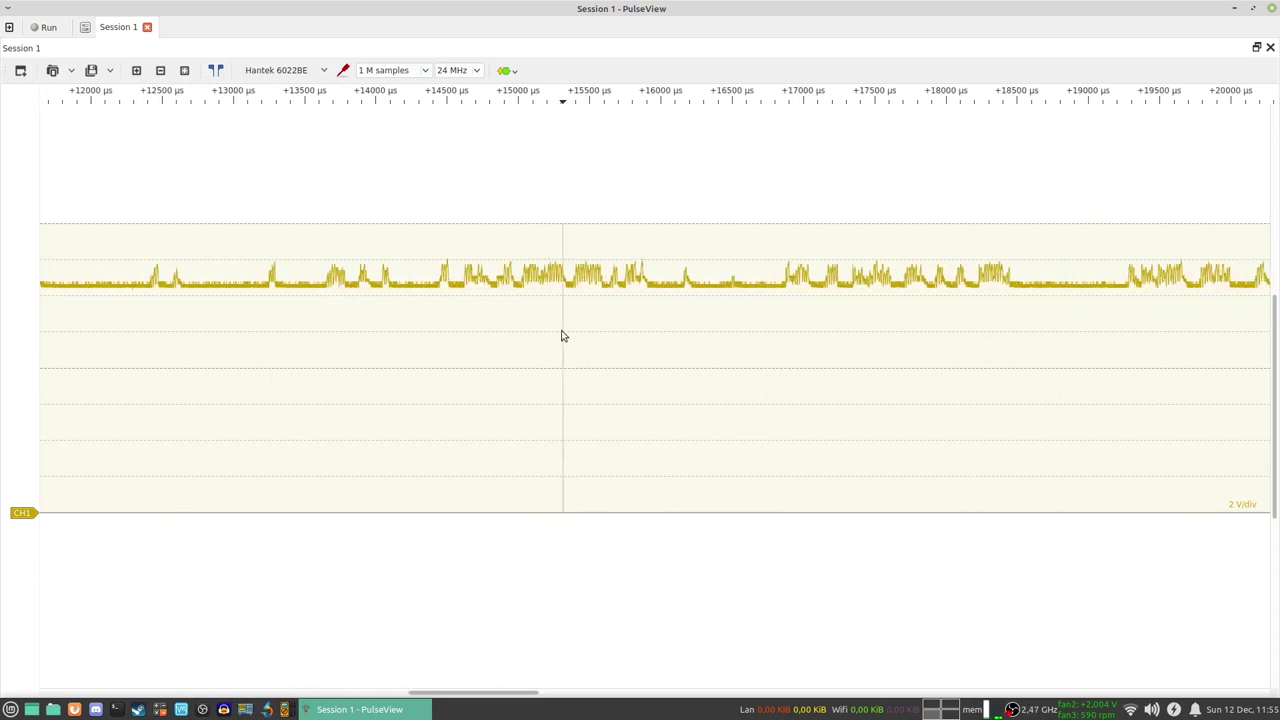
scroll(560, 334, "up", 5)
scroll(561, 332, "down", 5)
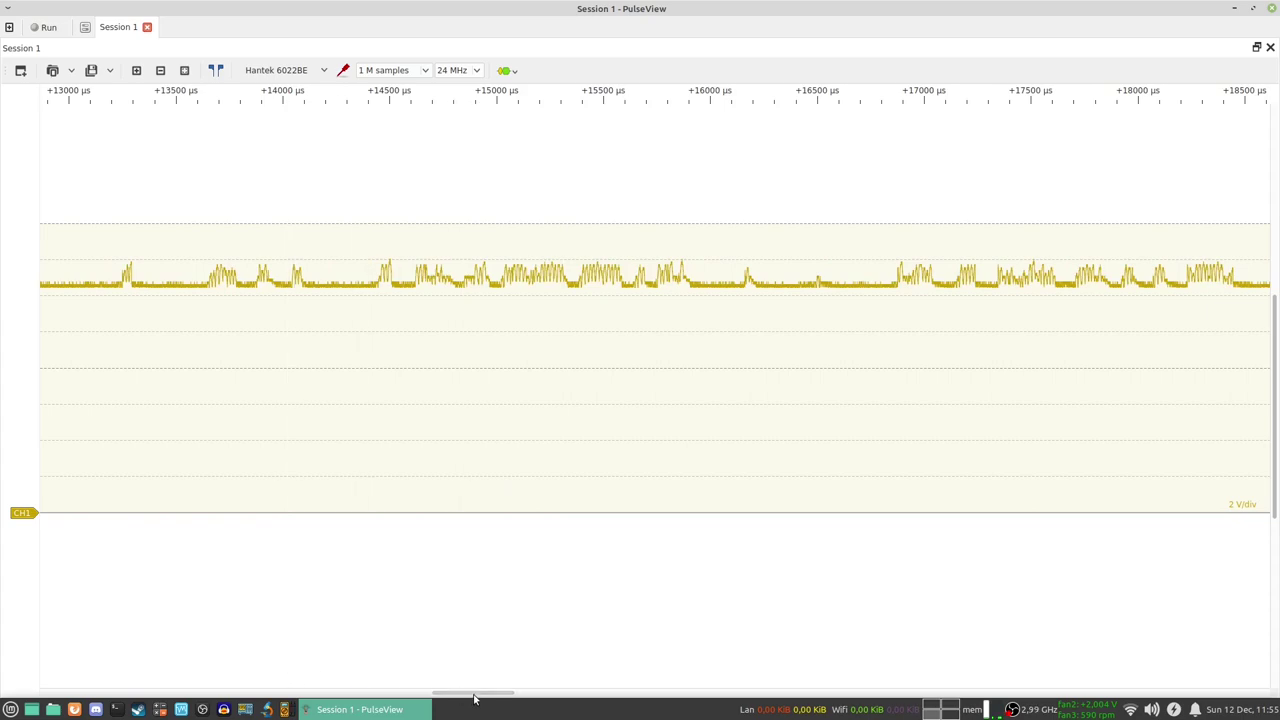
left_click_drag(474, 698, 748, 696)
scroll(668, 250, "up", 2)
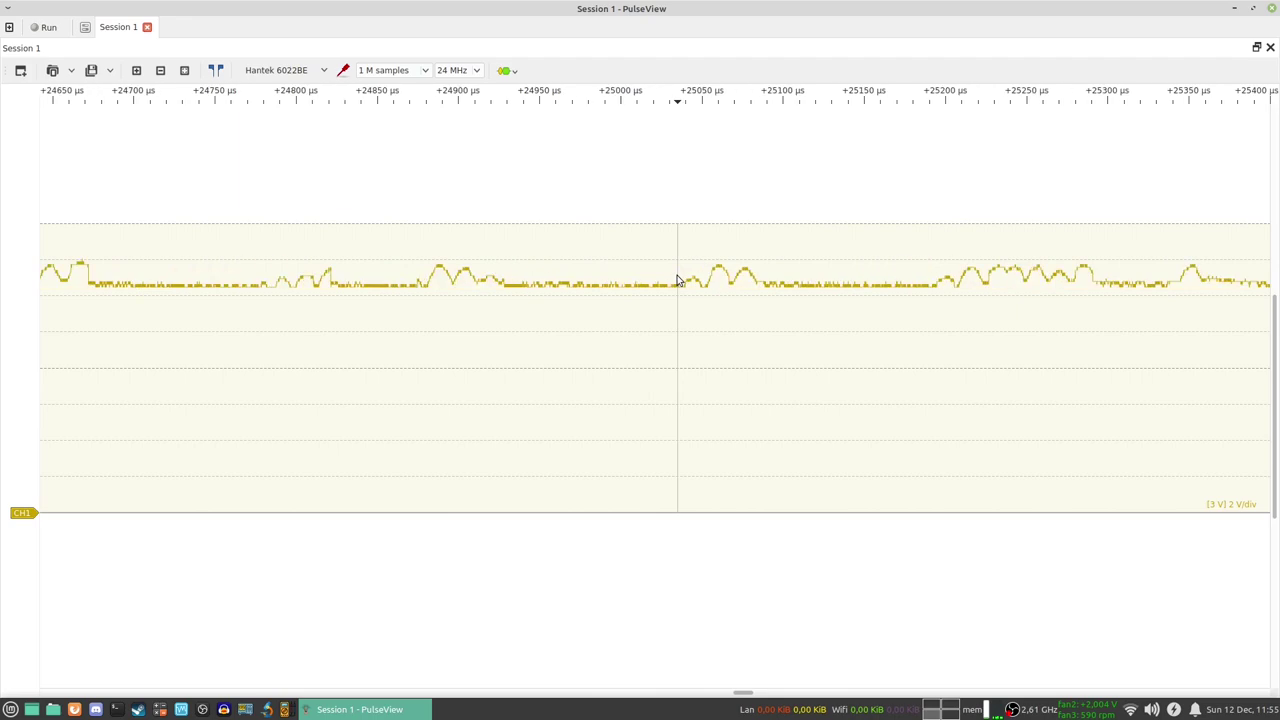
scroll(668, 250, "down", 4)
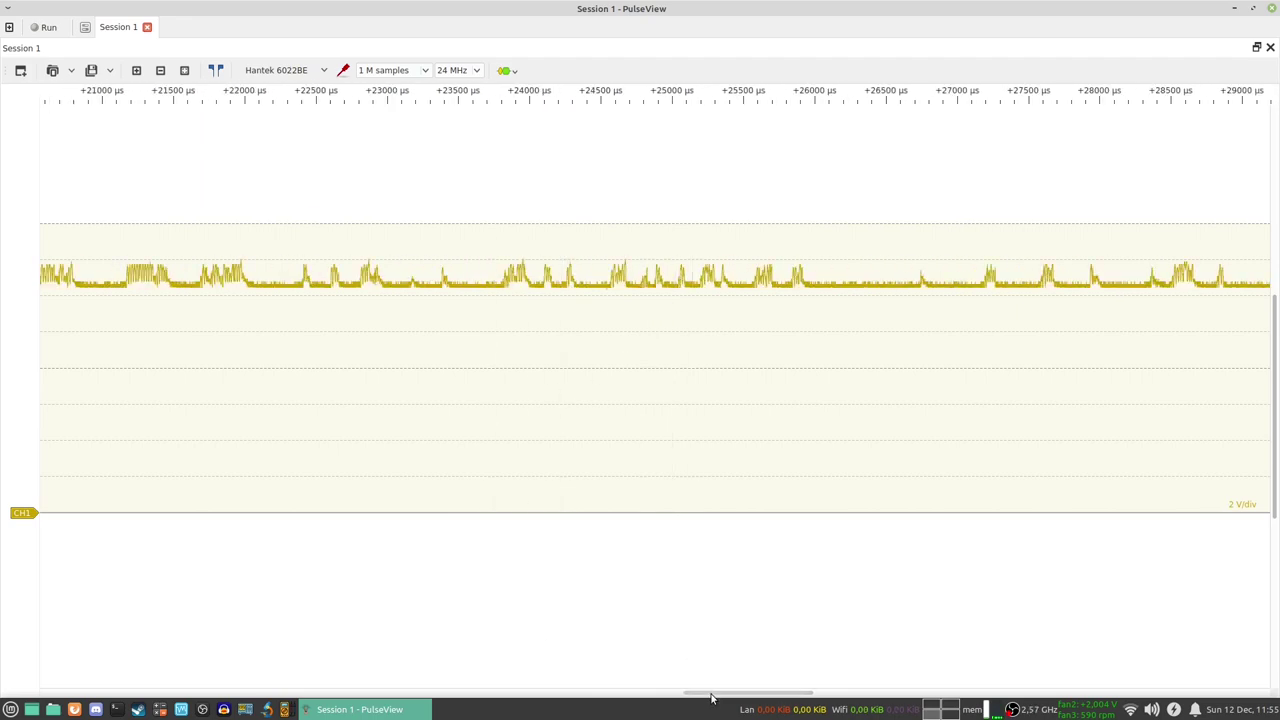
Pan to about 31.1–32.2 ms and zoom in near +31.8 ms on the ripple oscillations
left_click_drag(712, 698, 887, 683)
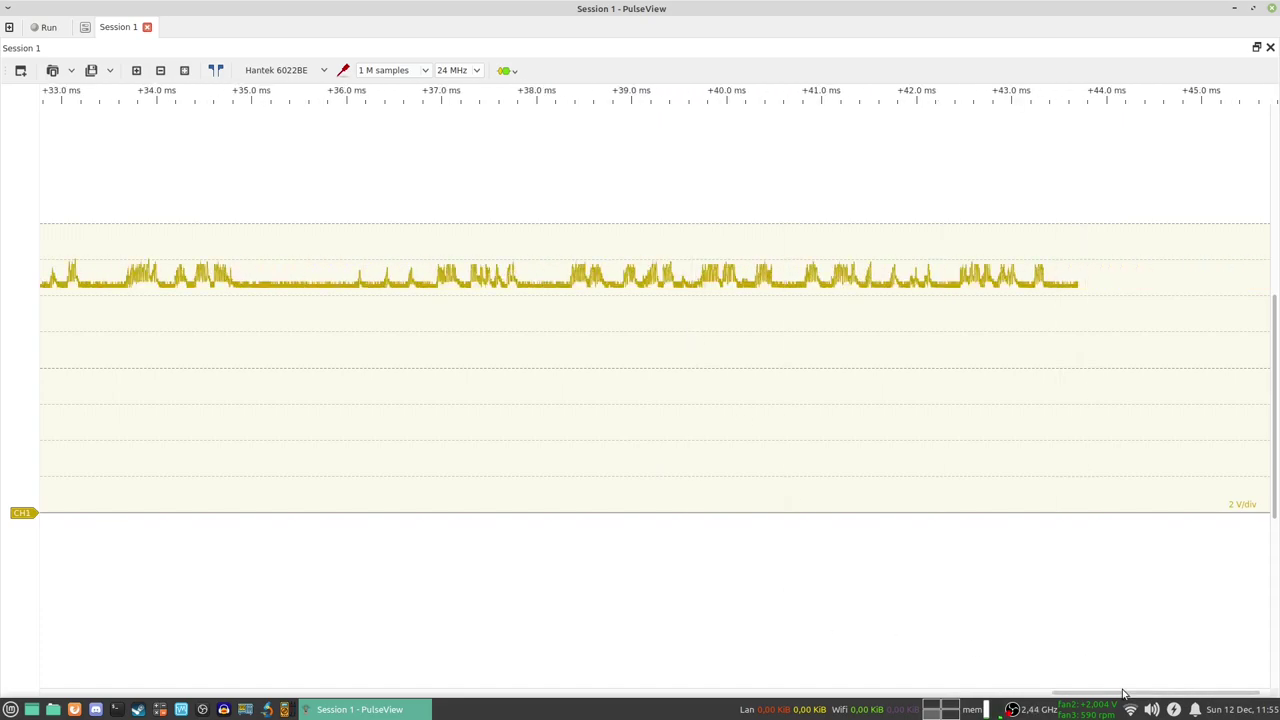
left_click_drag(1126, 697, 1122, 697)
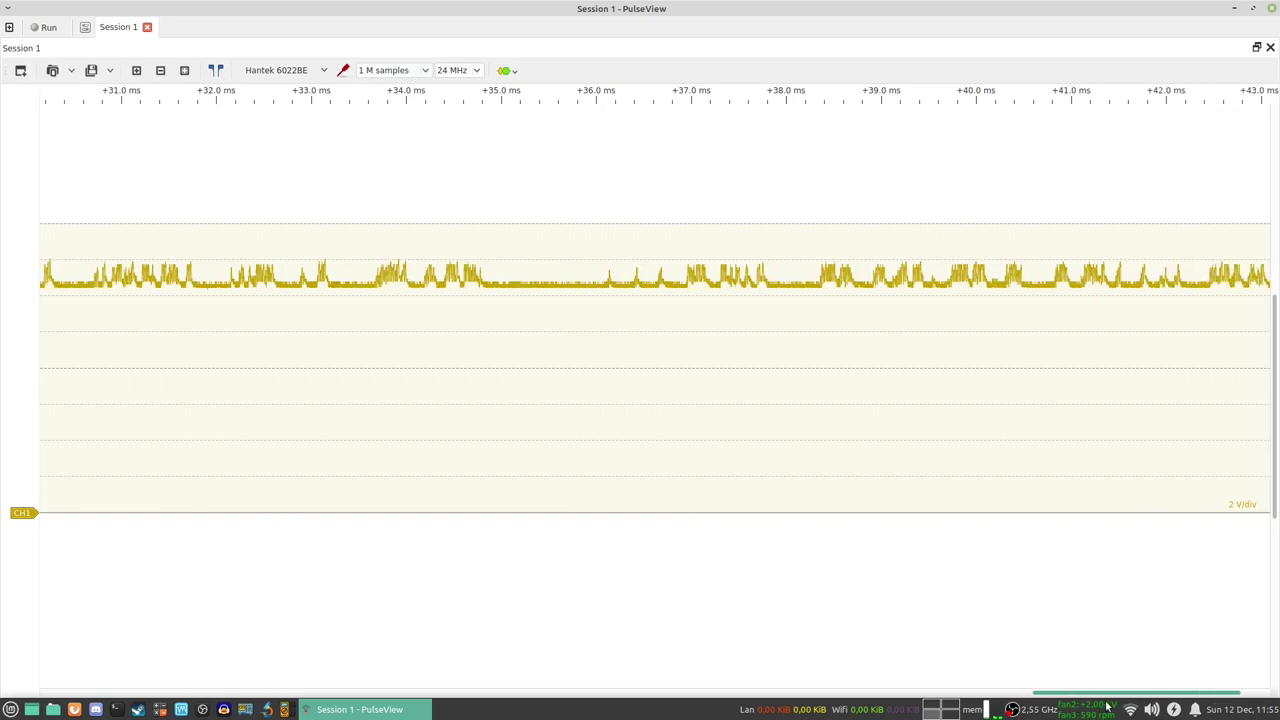
left_click_drag(1006, 704, 291, 665)
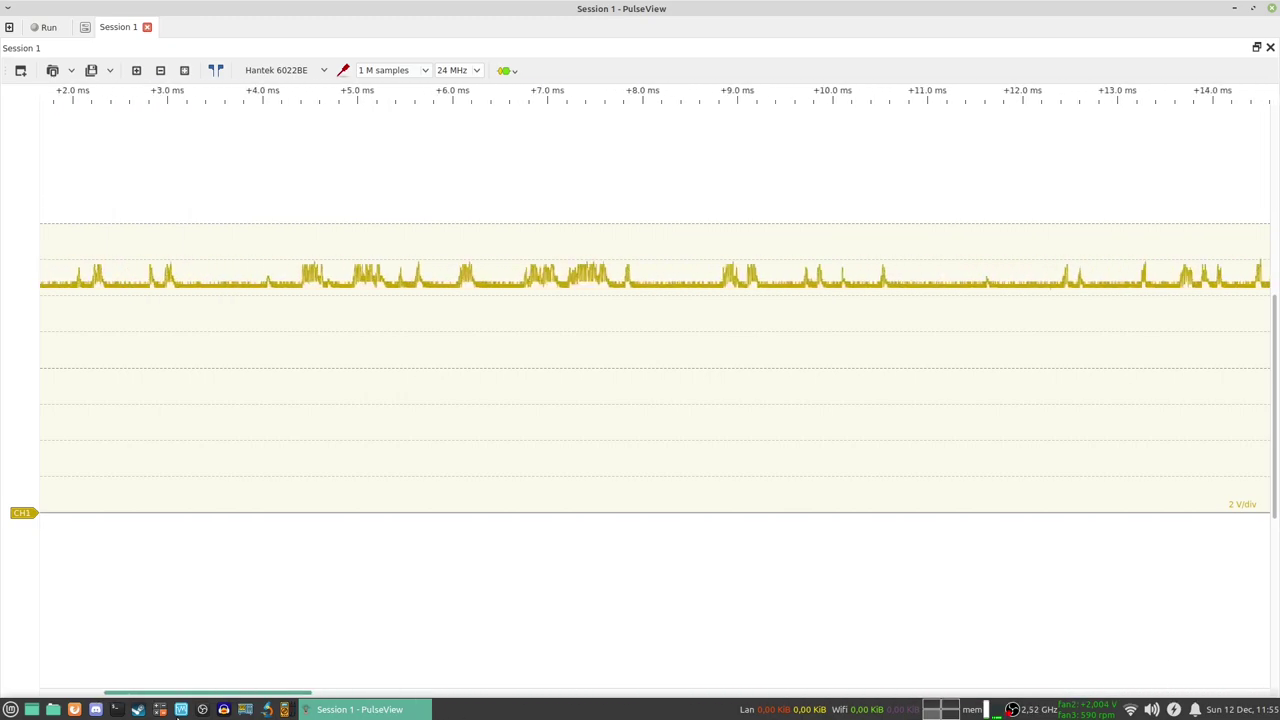
left_click_drag(73, 693, 1022, 592)
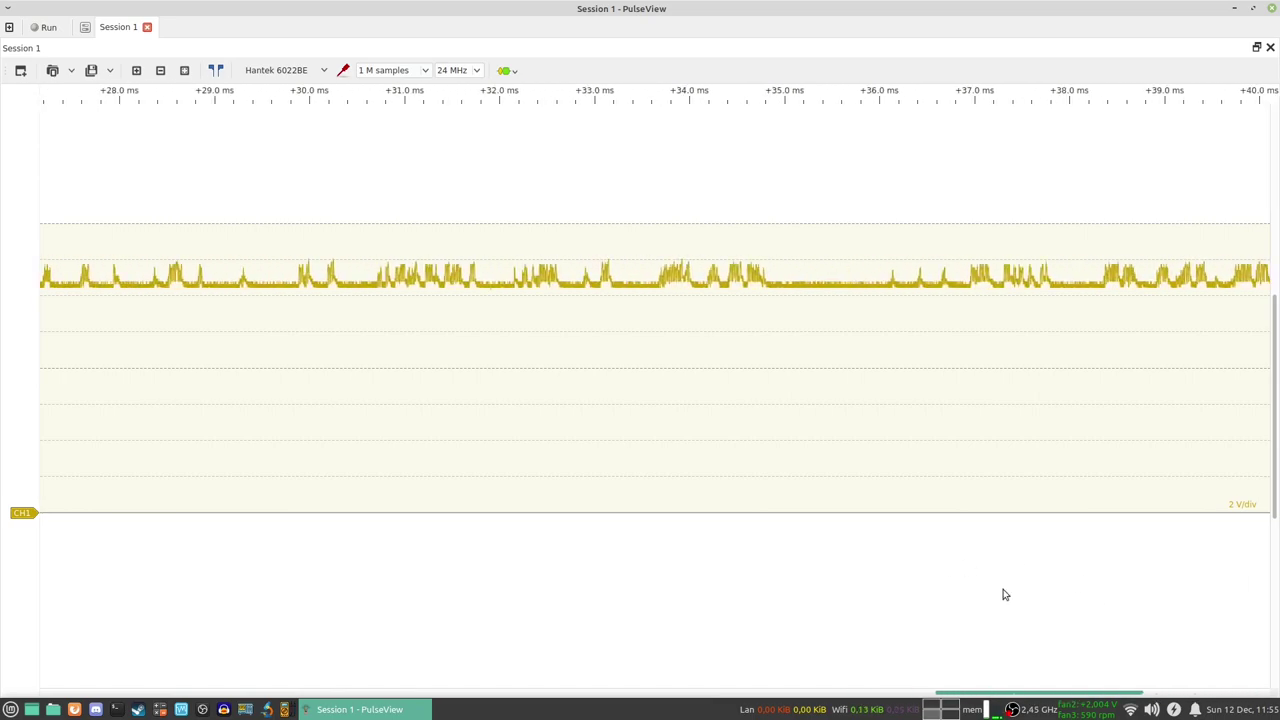
scroll(971, 323, "up", 5)
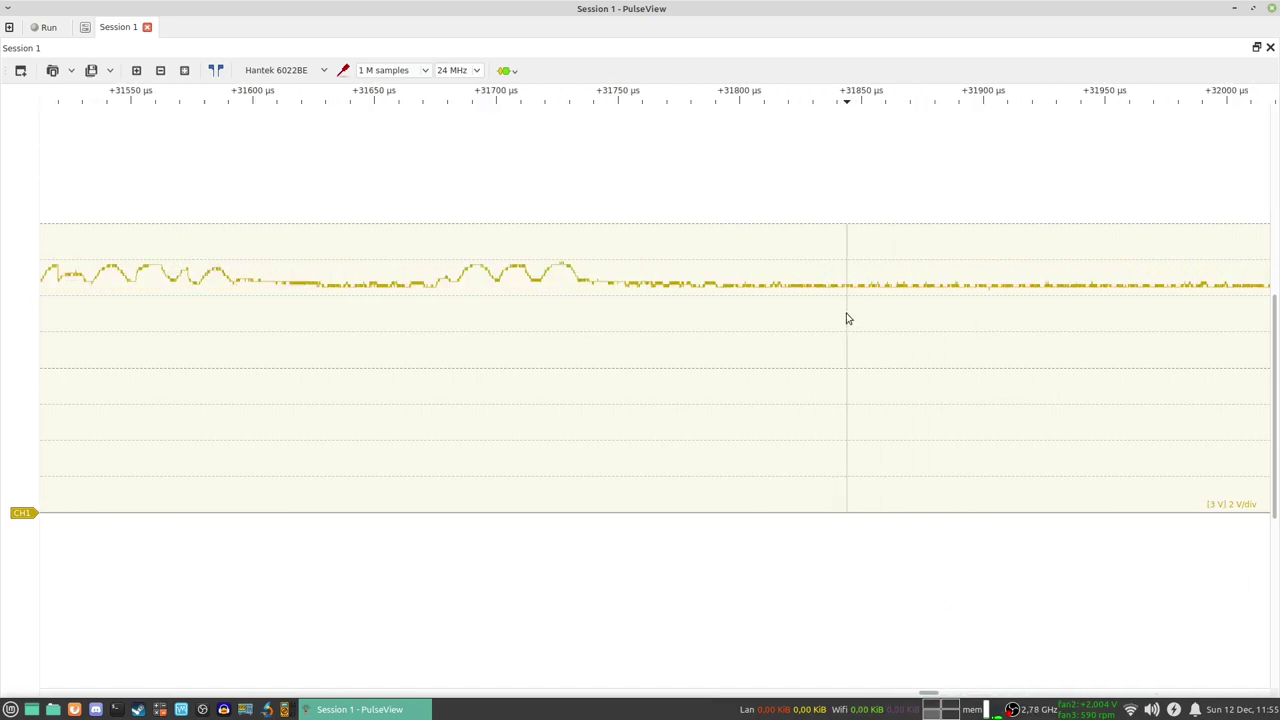
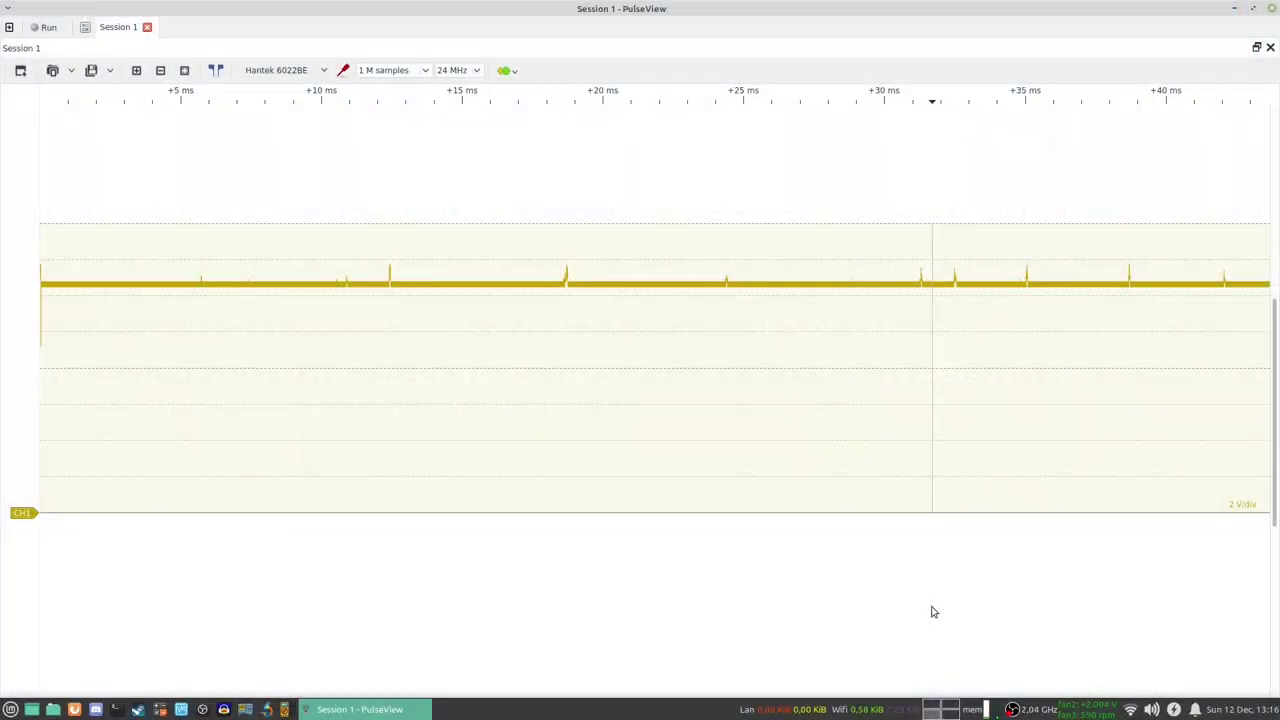
Zoom in and out on the existing CH1 trace
scroll(577, 360, "up", 10)
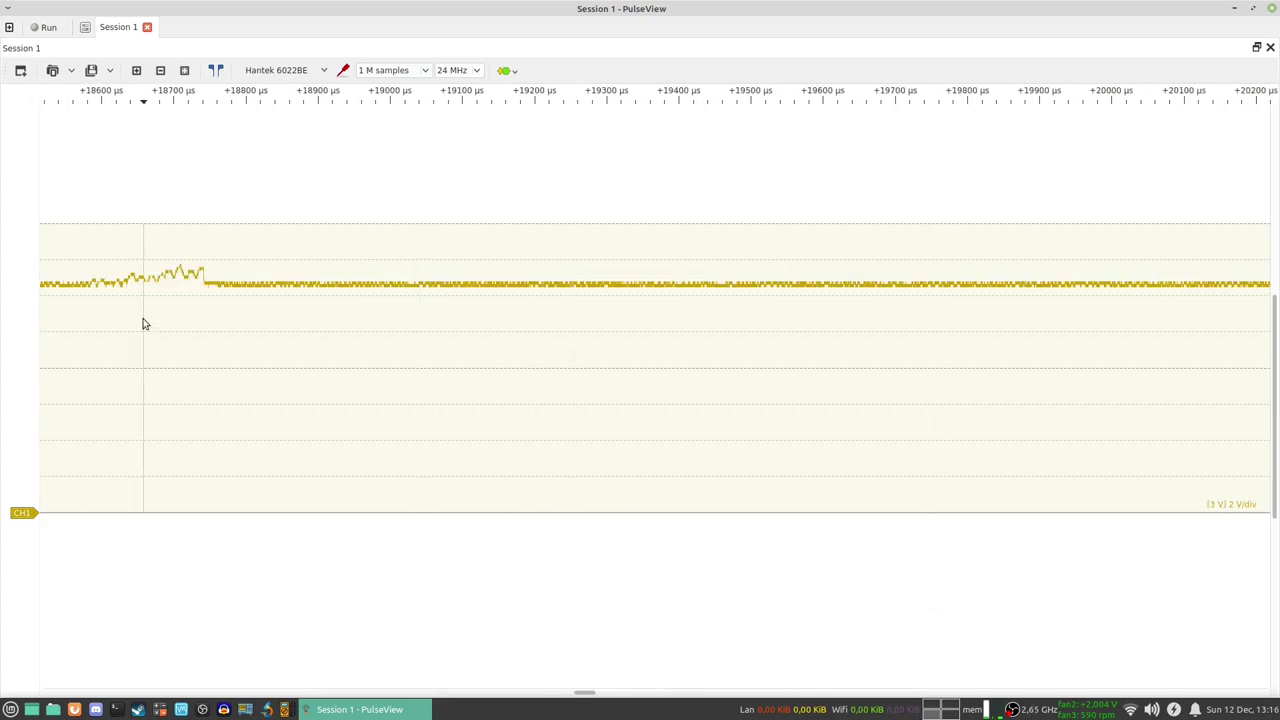
scroll(143, 323, "up", 3)
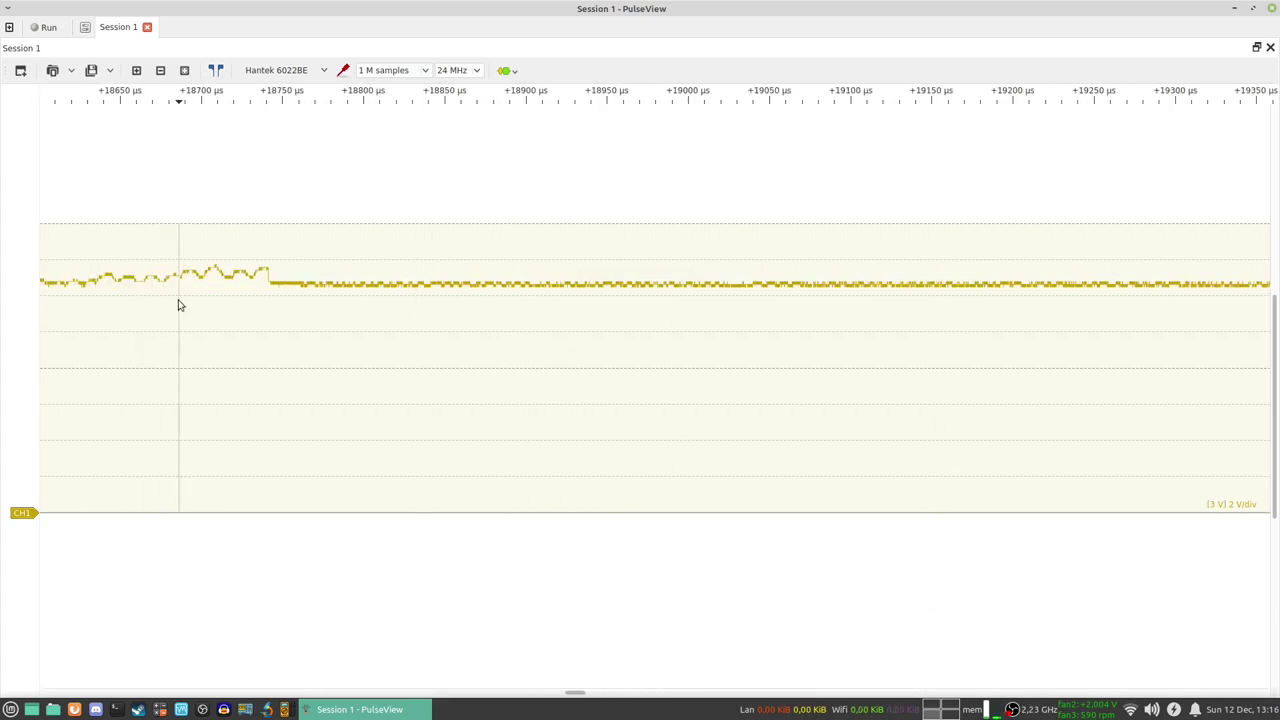
scroll(185, 305, "down", 15)
Capture a fresh CH1 trace and zoom between millisecond and microsecond scales to inspect its noise spikes
left_click(43, 30)
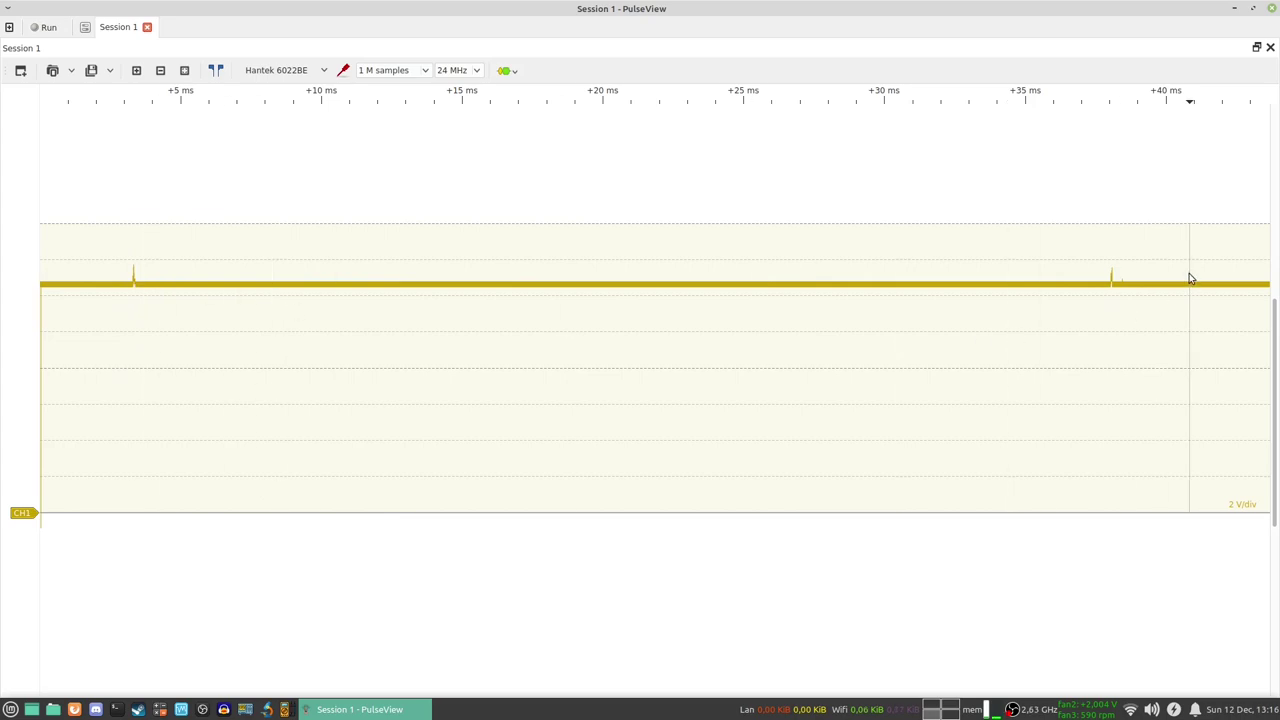
scroll(589, 337, "up", 10)
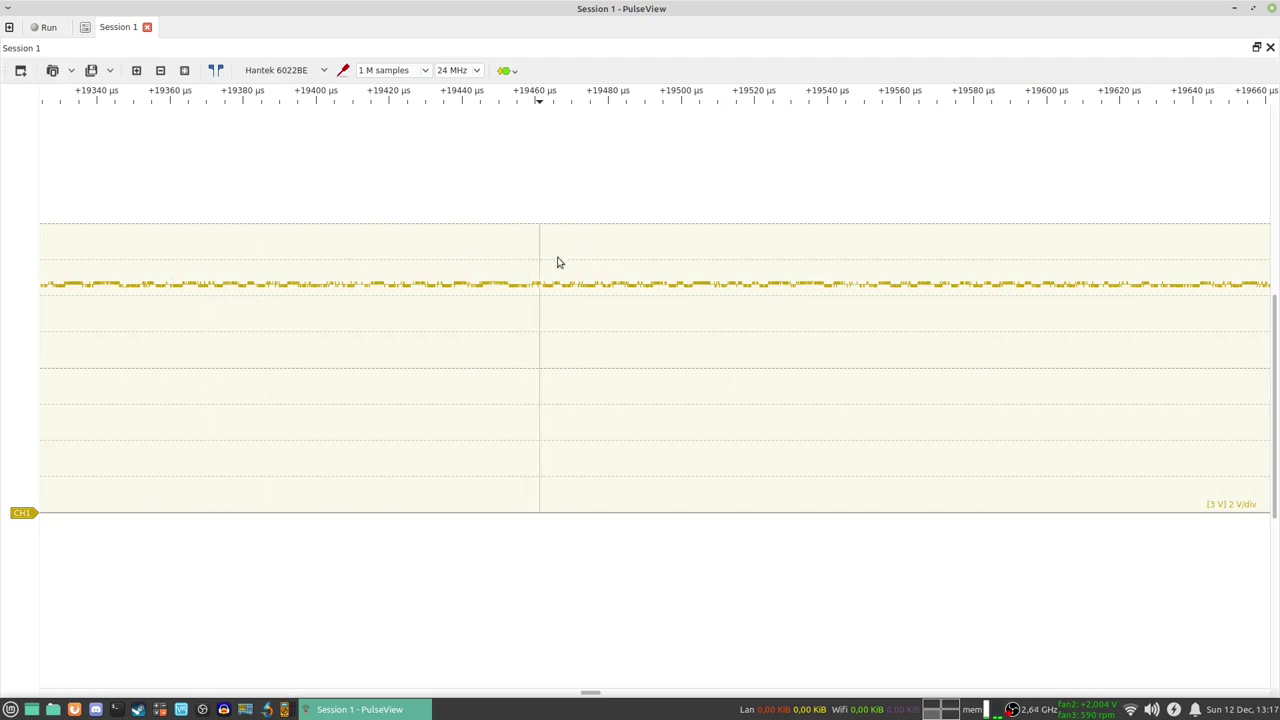
scroll(948, 256, "up", 4)
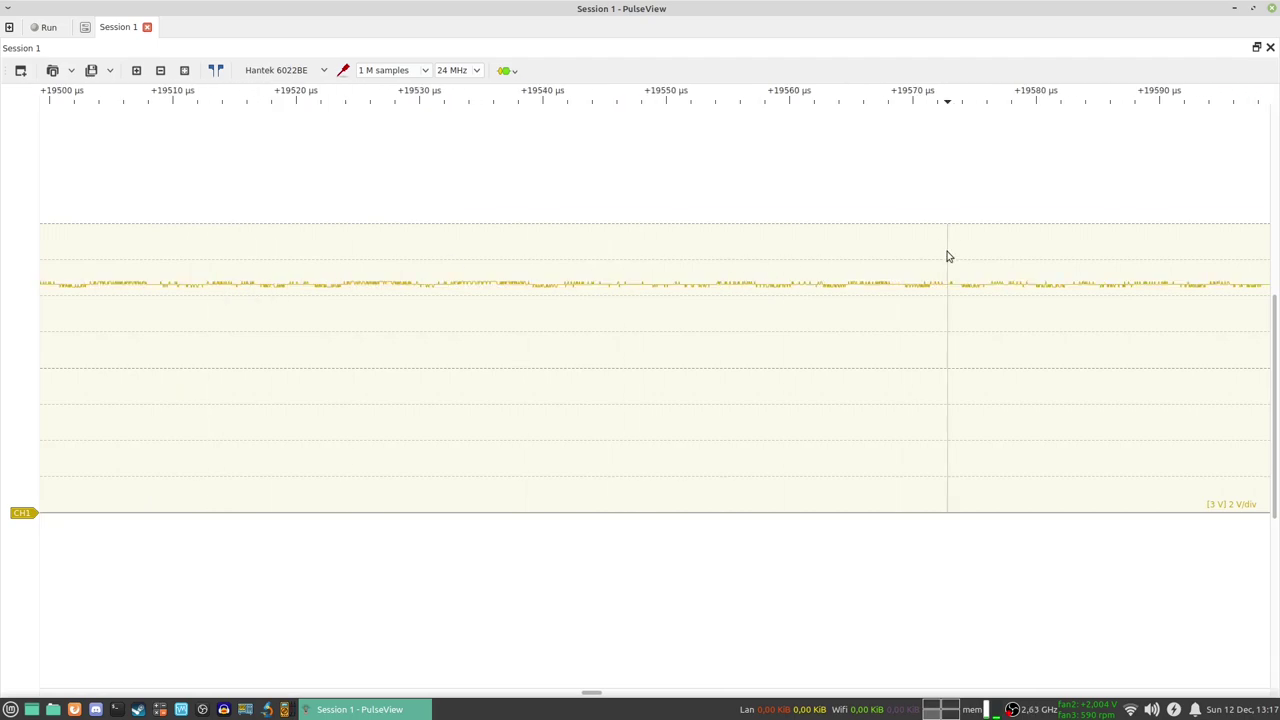
scroll(948, 258, "down", 3)
scroll(948, 260, "down", 10)
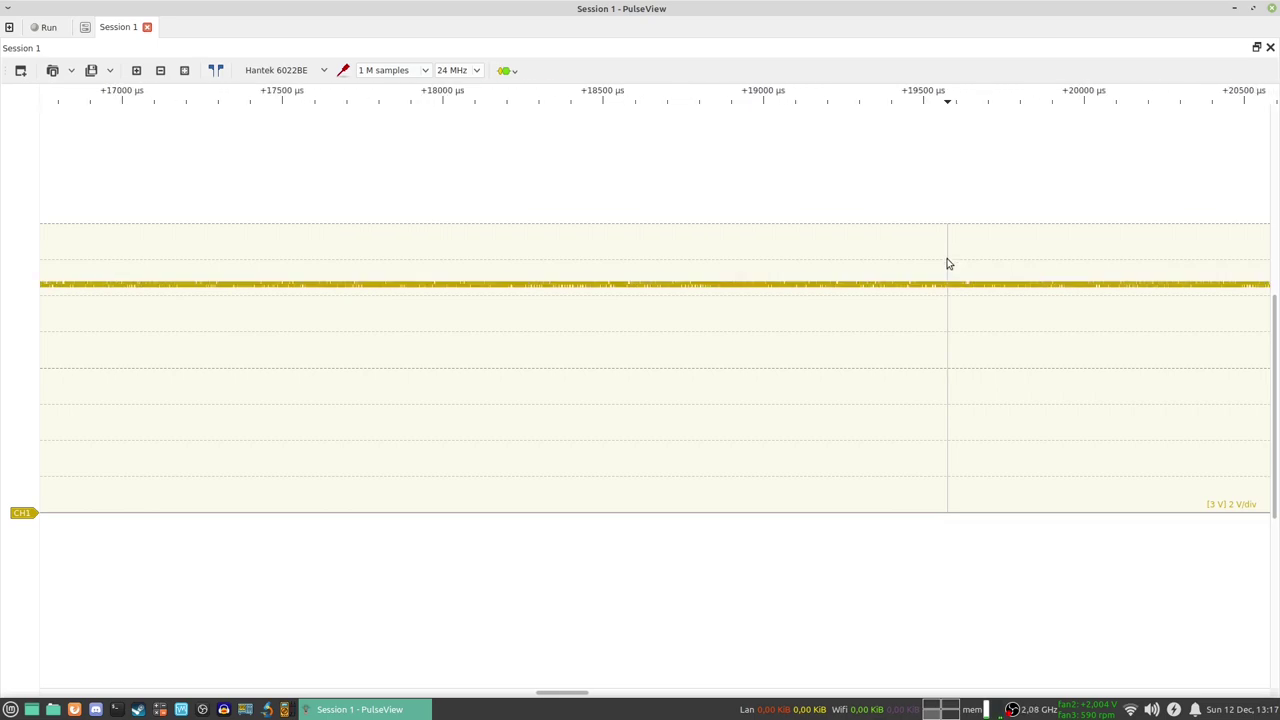
scroll(948, 263, "down", 2)
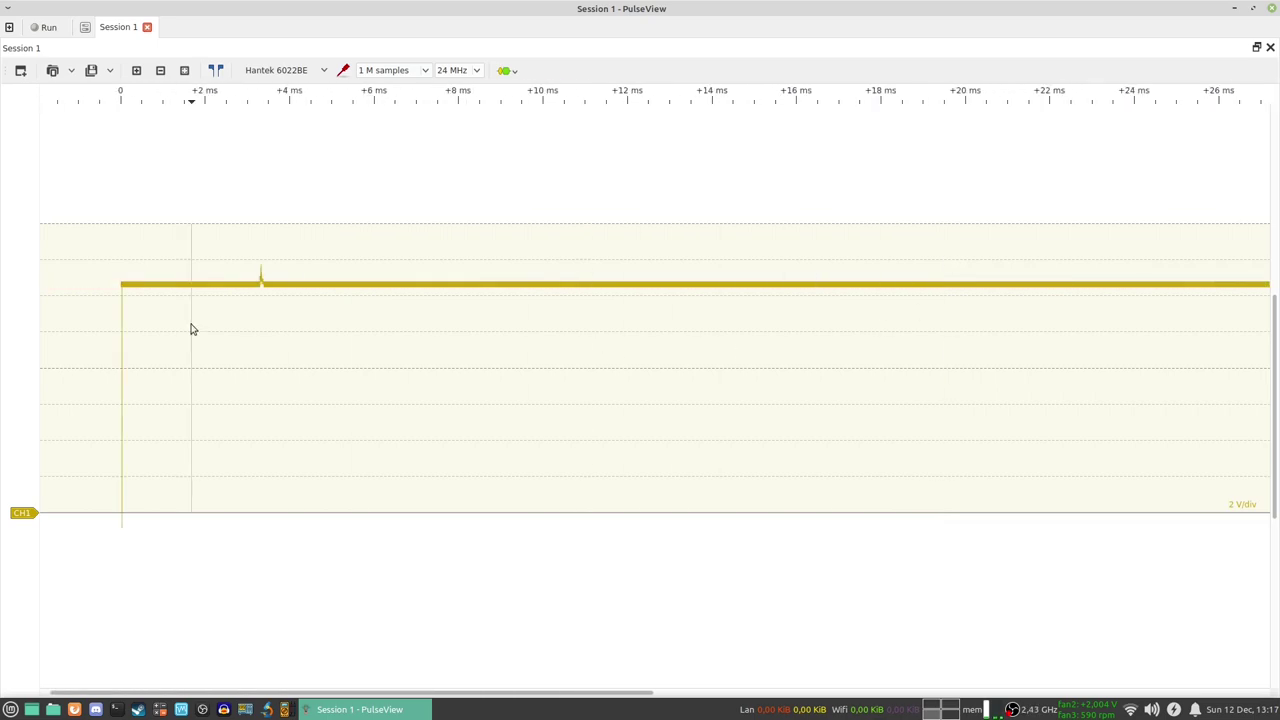
scroll(210, 305, "up", 8)
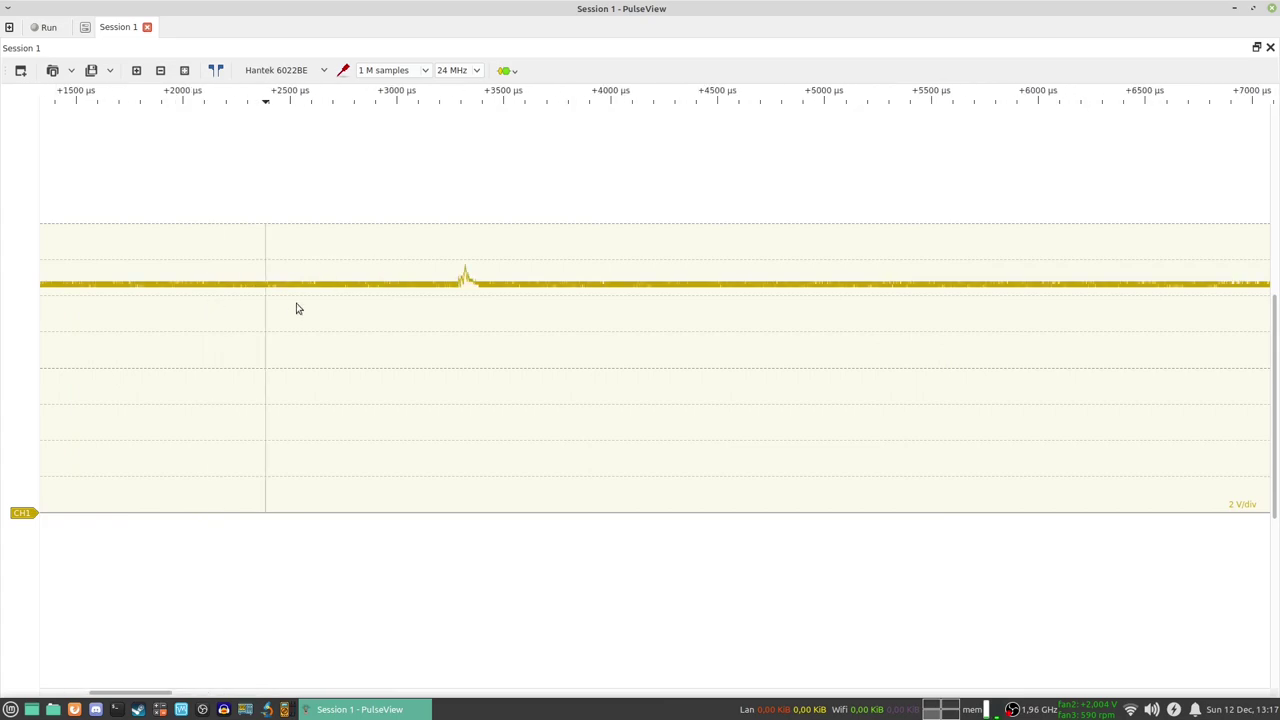
scroll(417, 293, "up", 1)
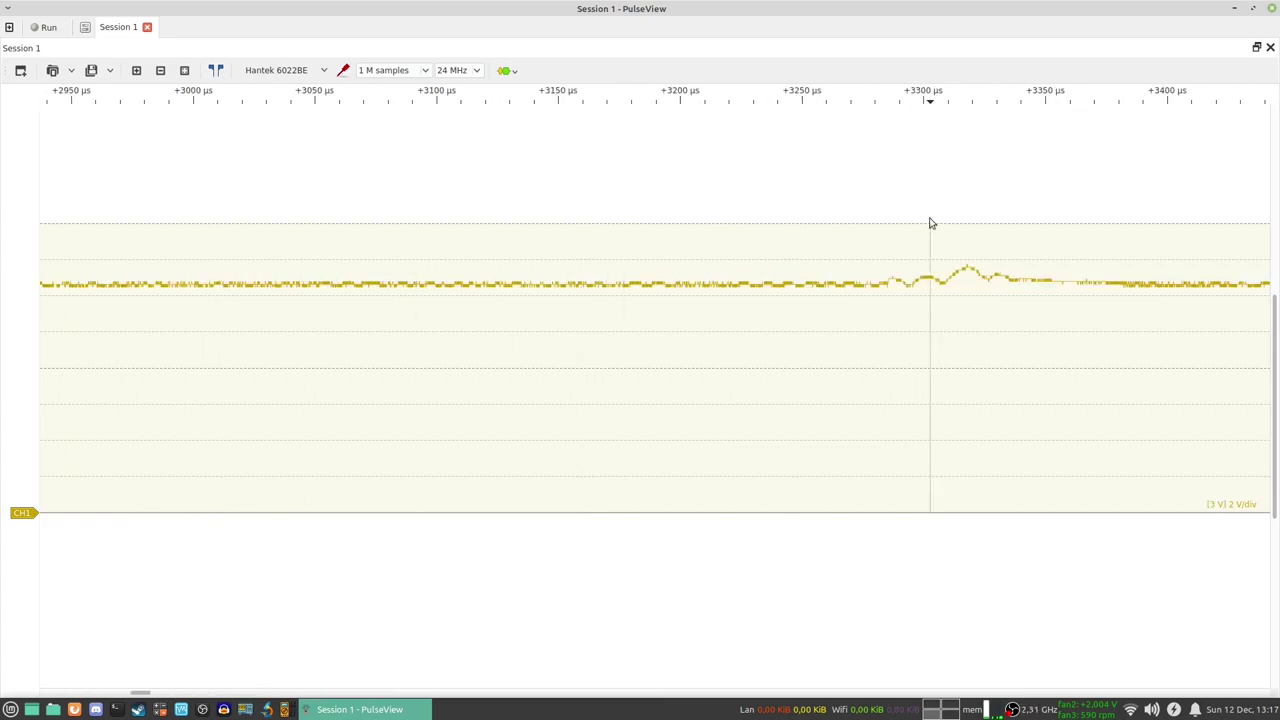
scroll(929, 220, "down", 2)
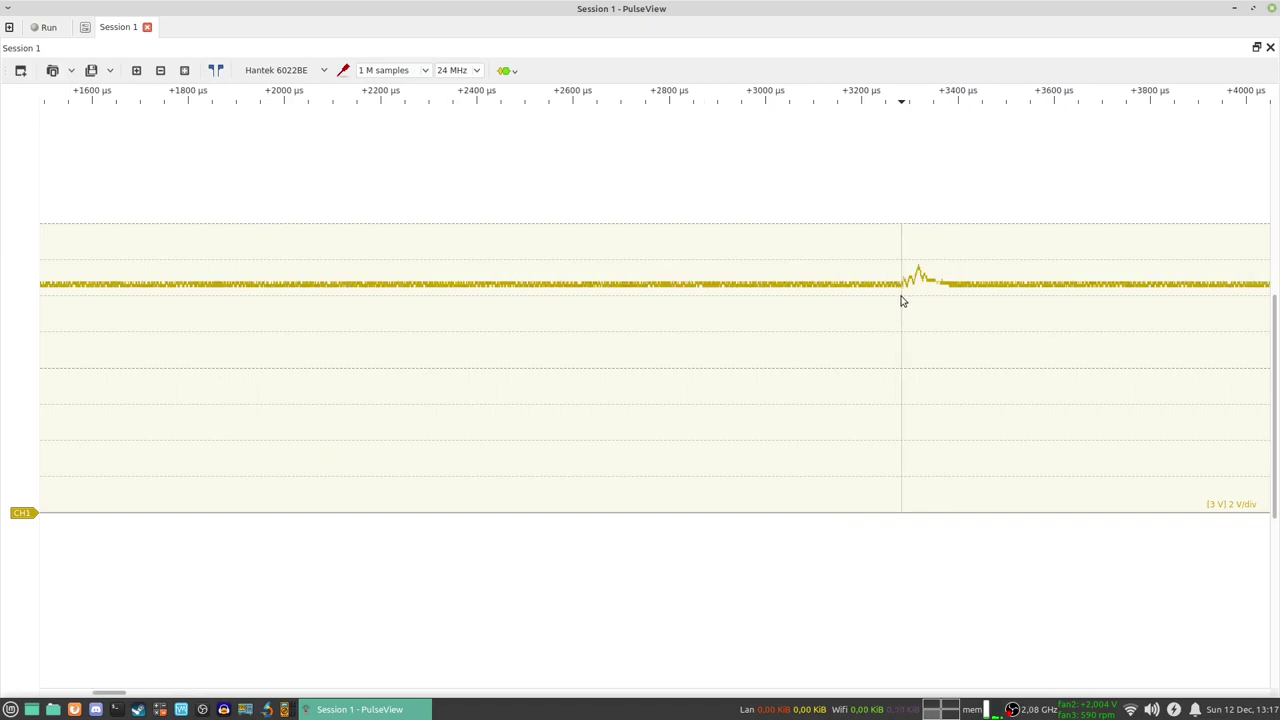
scroll(903, 300, "down", 3)
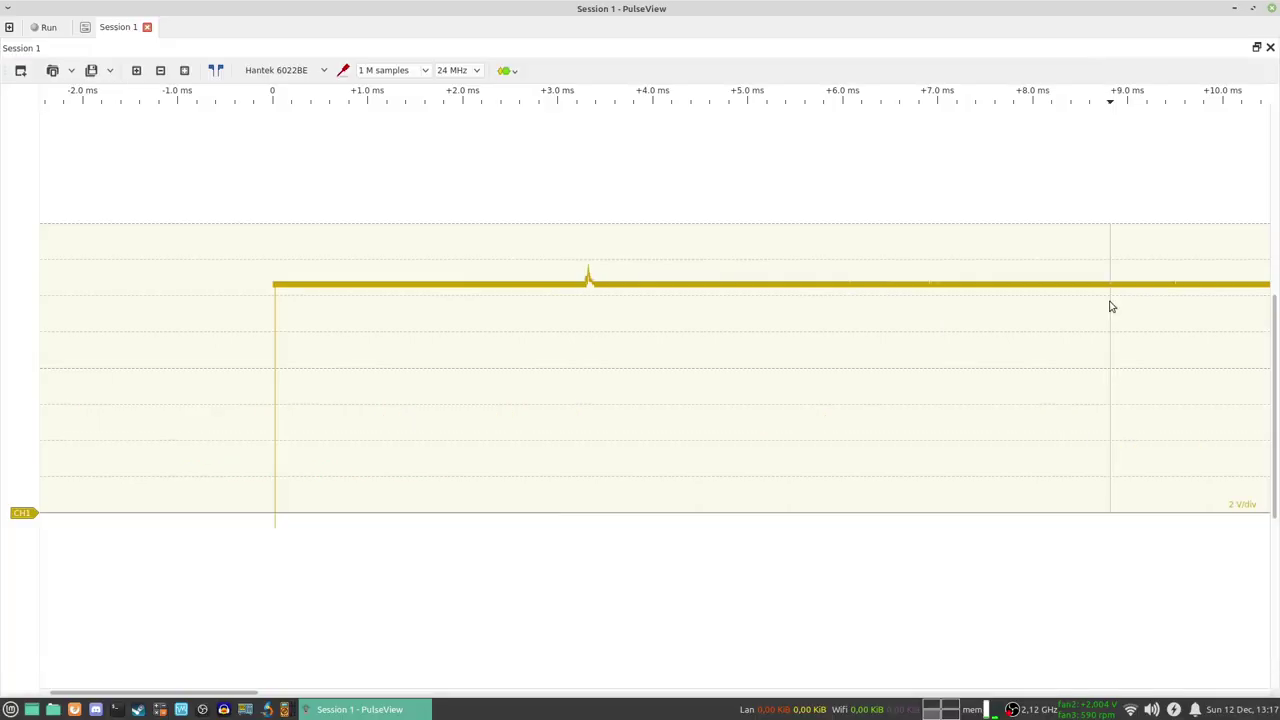
scroll(1110, 306, "up", 5)
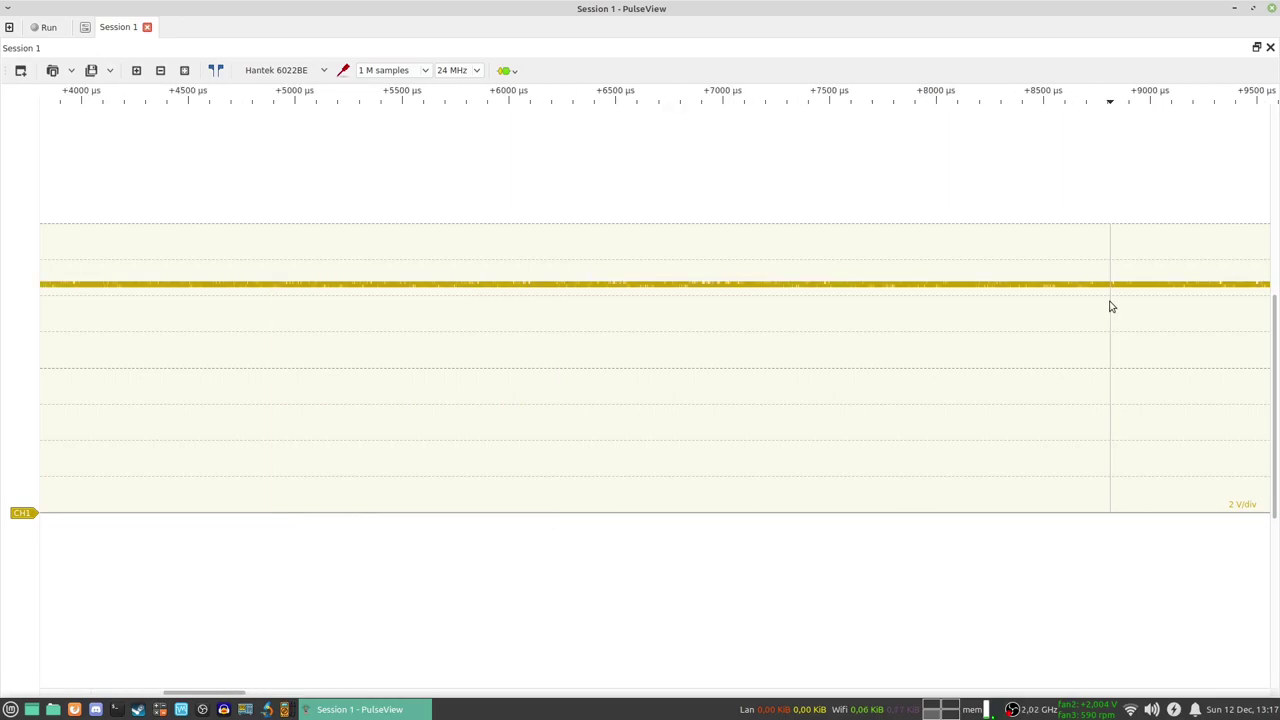
scroll(1100, 306, "up", 4)
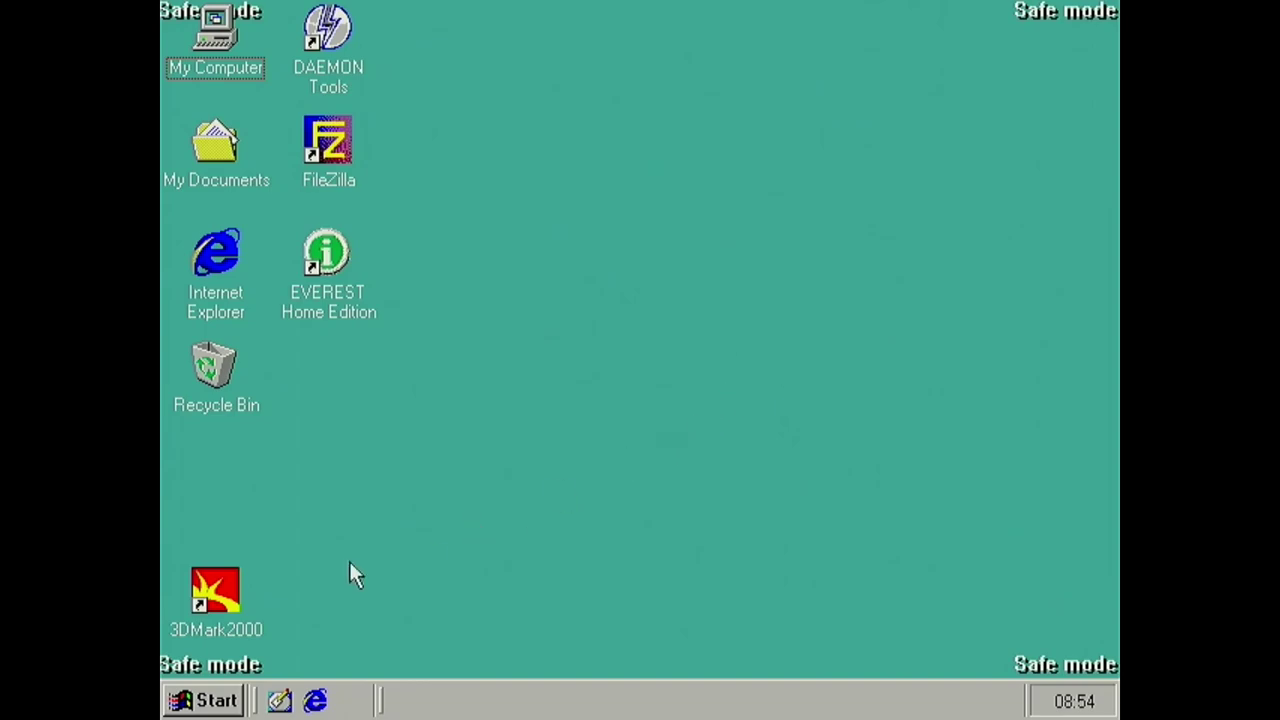
Browse Start > Programs > 3dfx Tools, then close the menus
left_click(215, 701)
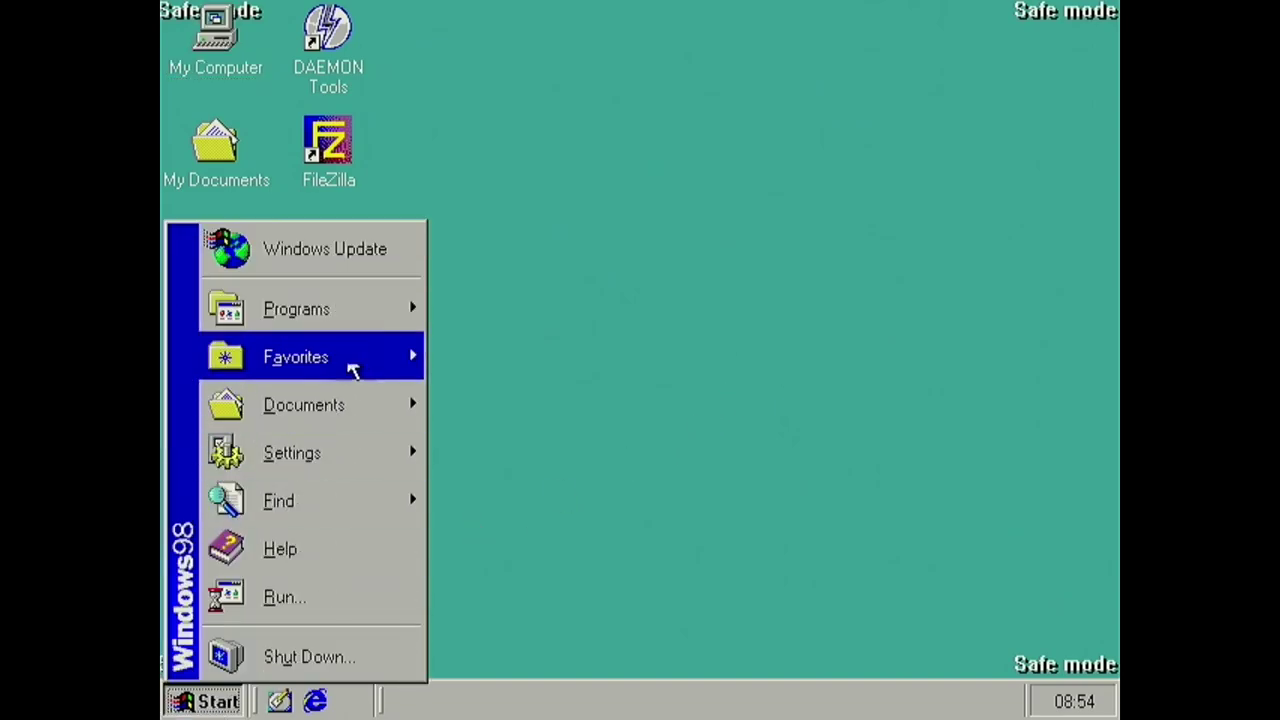
mouse_move(352, 305)
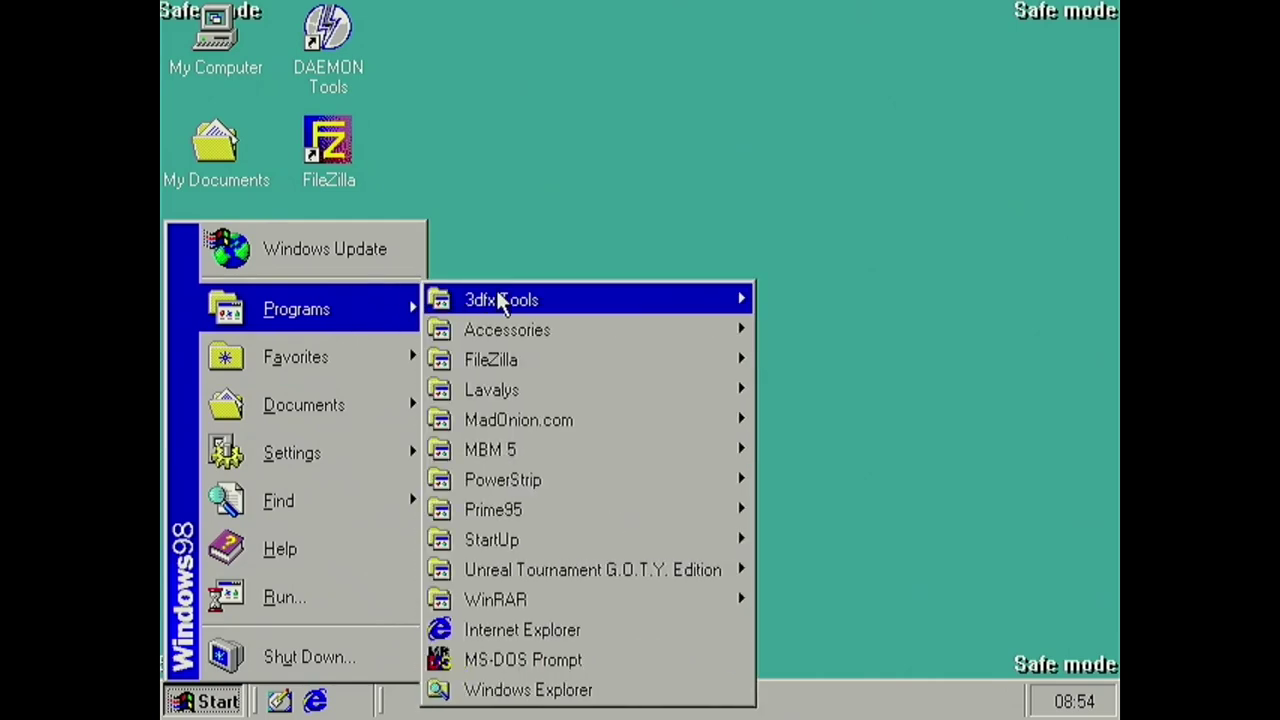
mouse_move(500, 302)
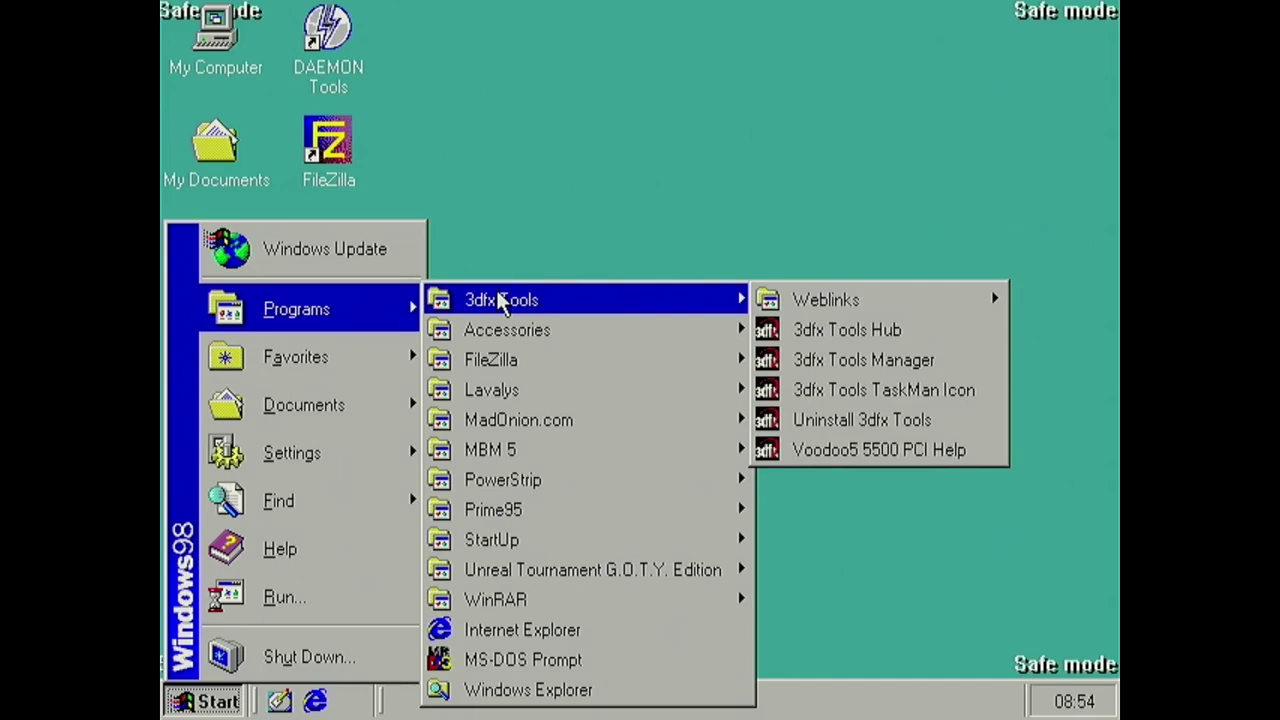
left_click(606, 114)
Check the Screen Saver tab in Display Properties and cancel without changes
right_click(606, 114)
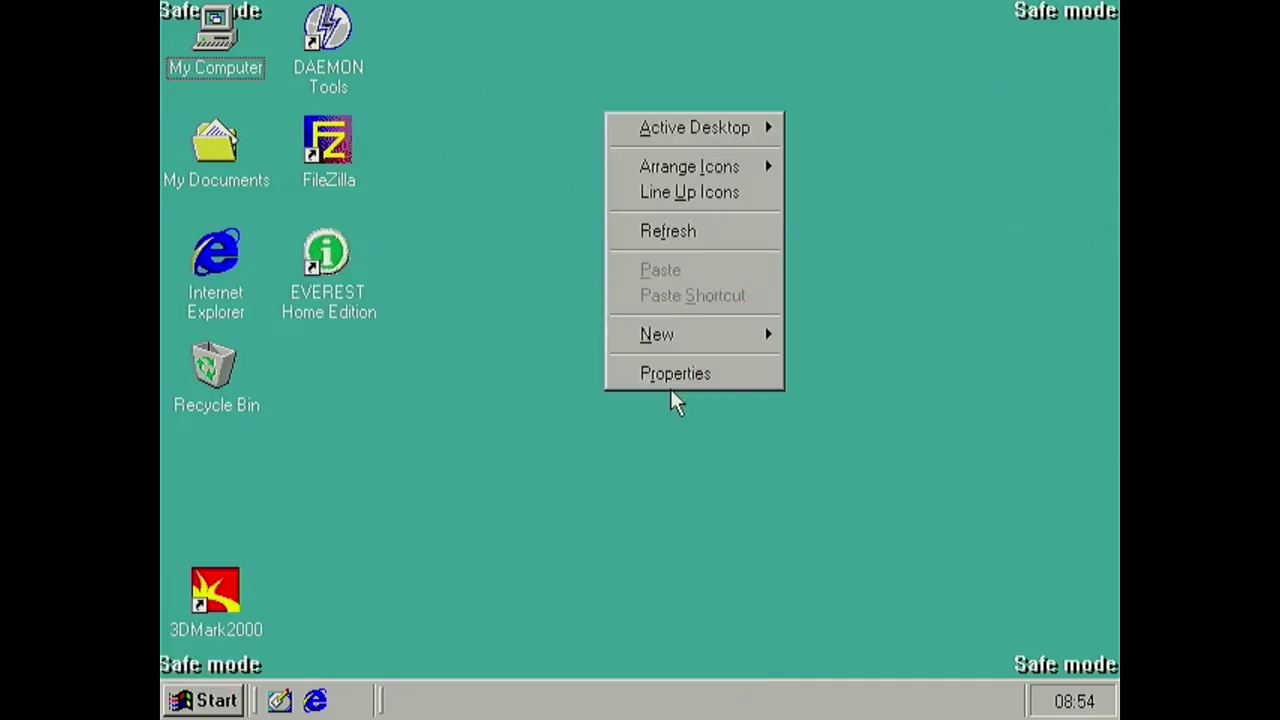
left_click(670, 373)
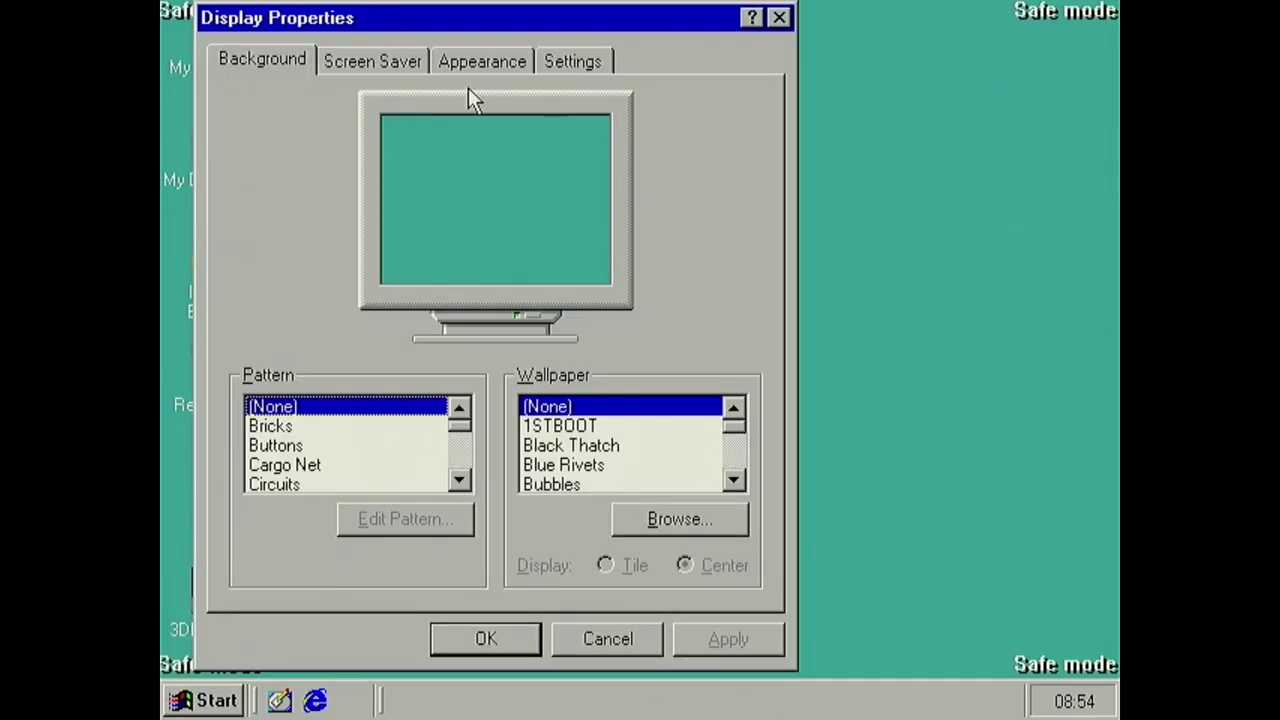
left_click(384, 62)
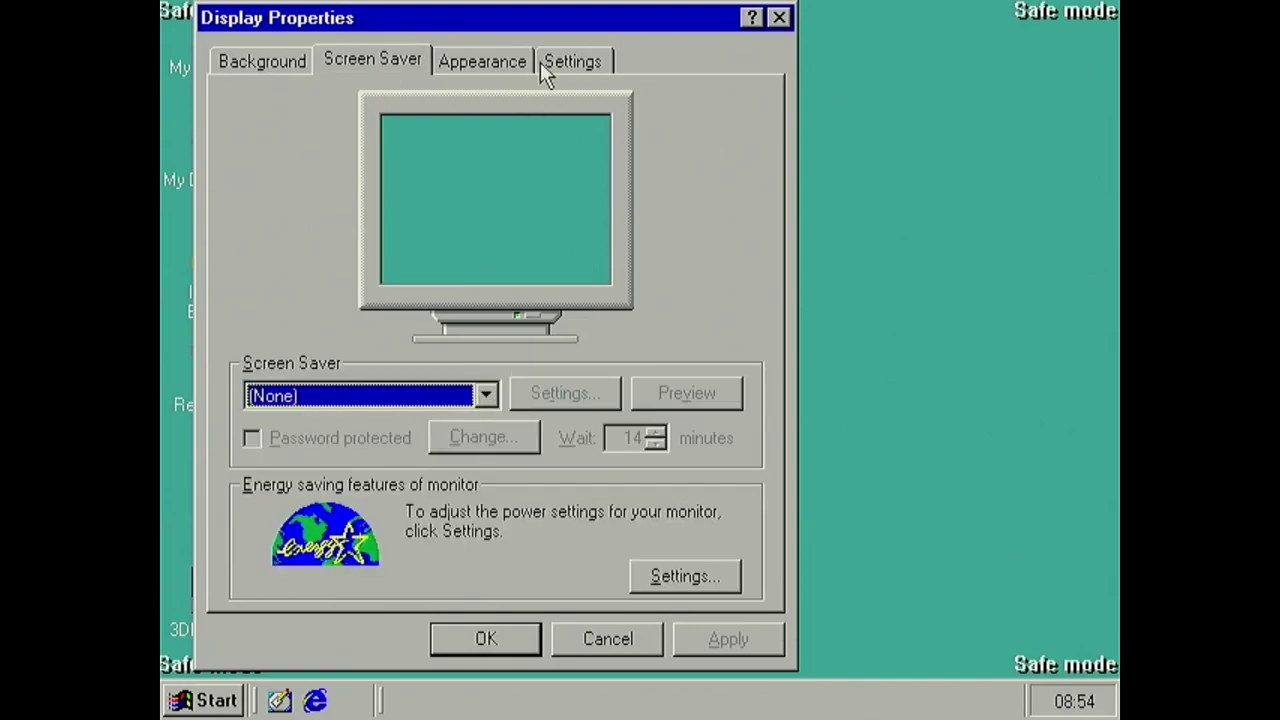
left_click(608, 645)
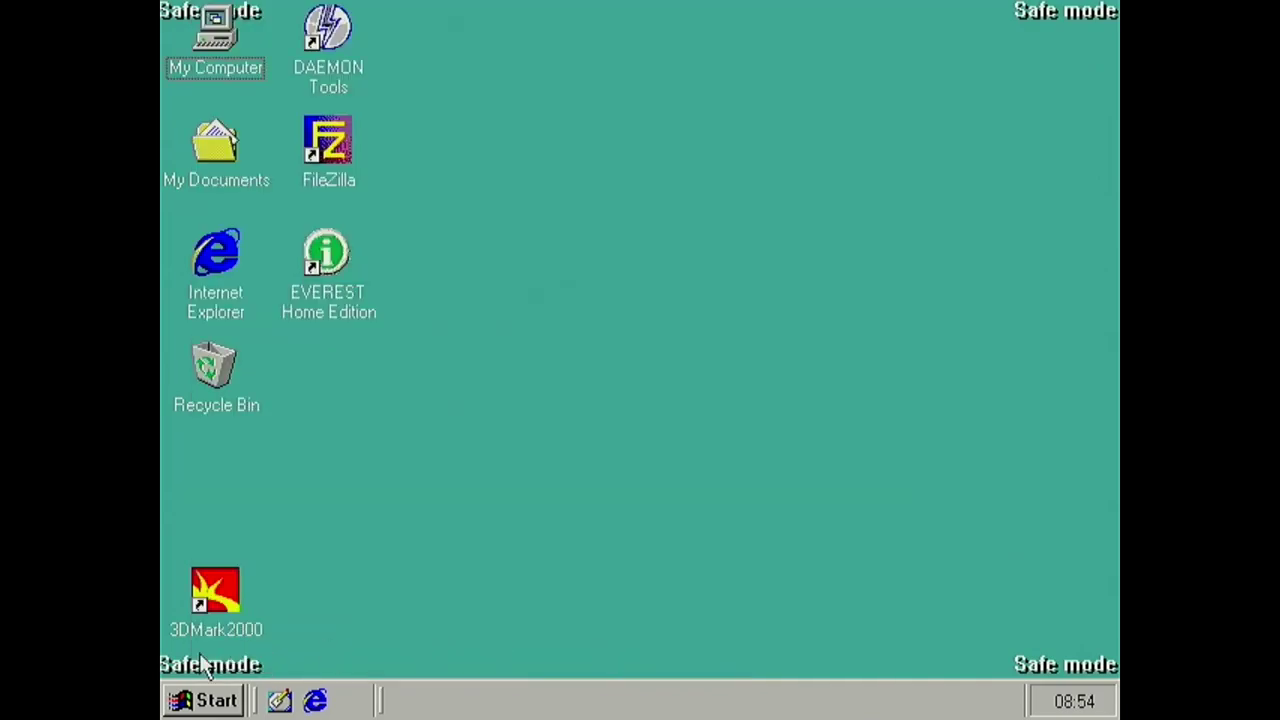
Open the Shut Down Windows dialog, dismiss it once, then reopen it
left_click(205, 700)
left_click(238, 670)
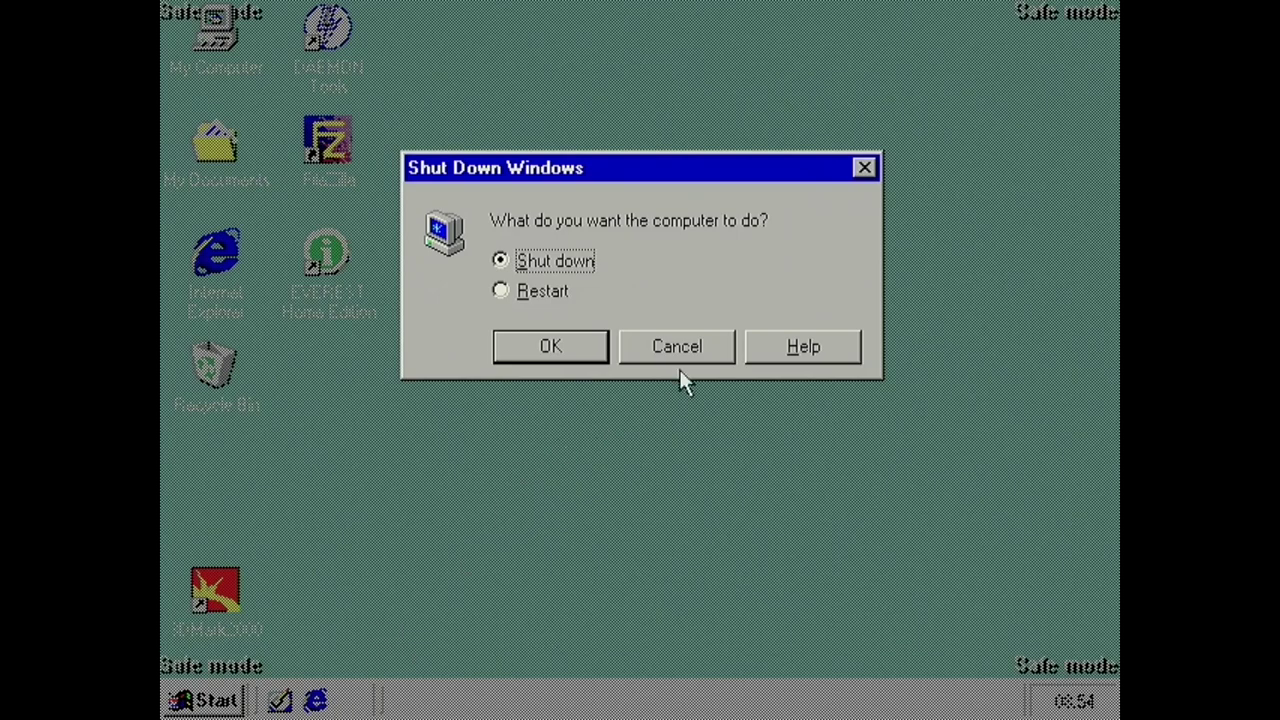
left_click(720, 350)
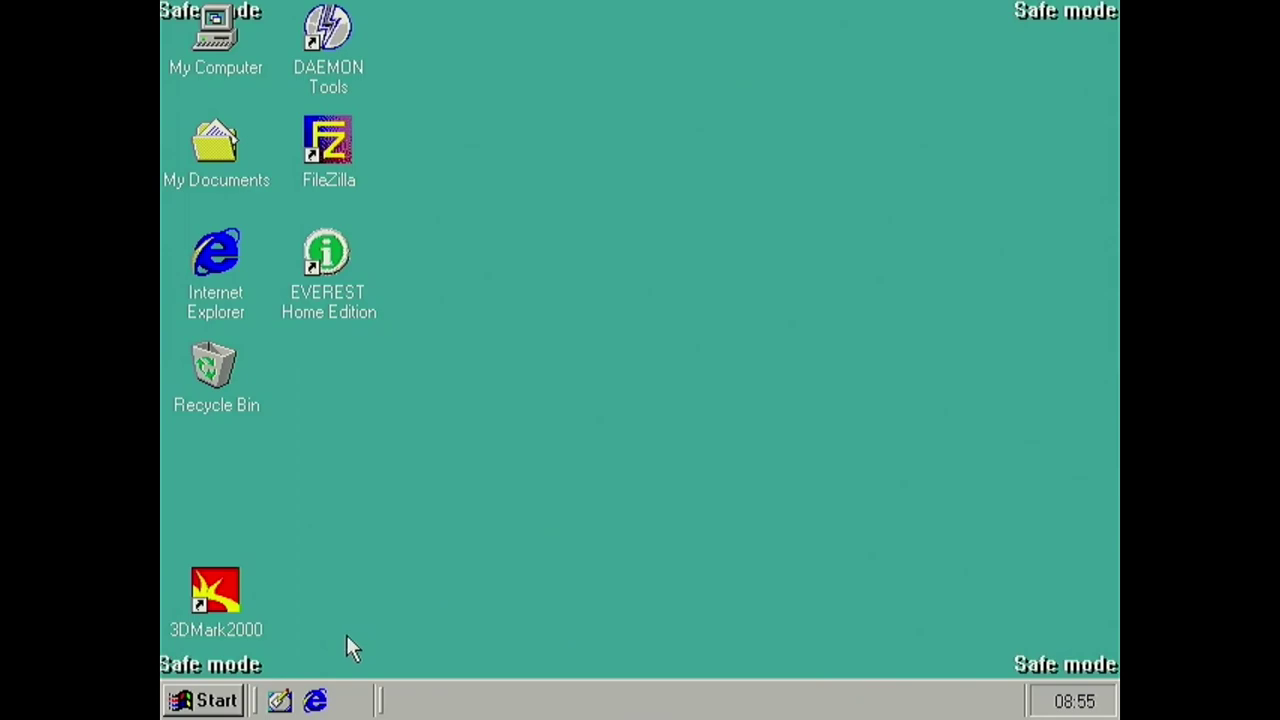
left_click(208, 703)
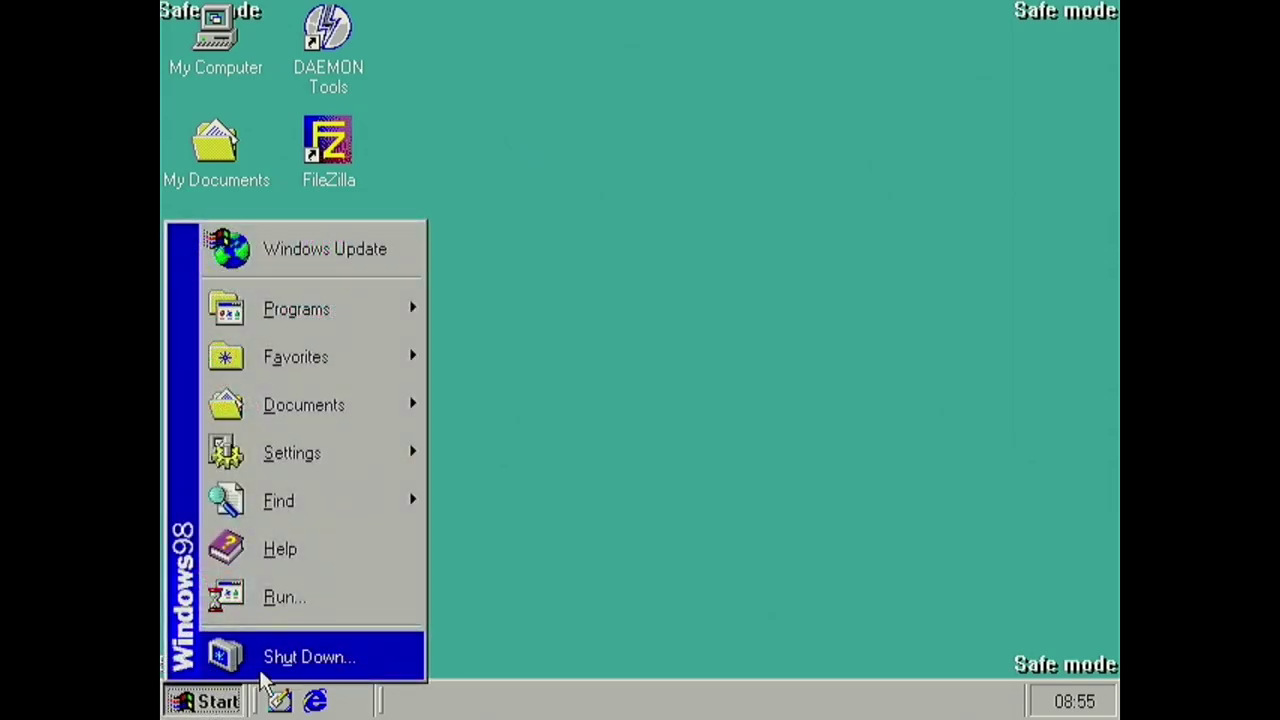
left_click(300, 657)
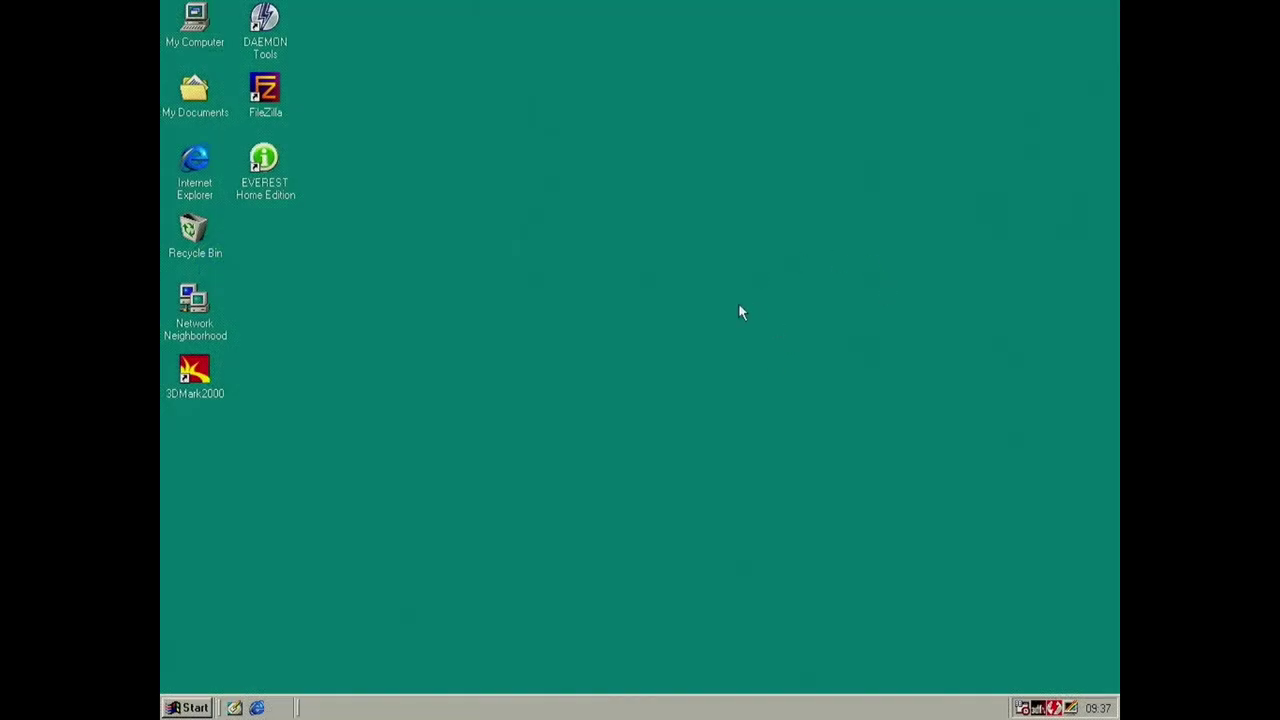
Open the Voodoo5 5500 PCI card properties from Display Properties' Settings tab
right_click(721, 308)
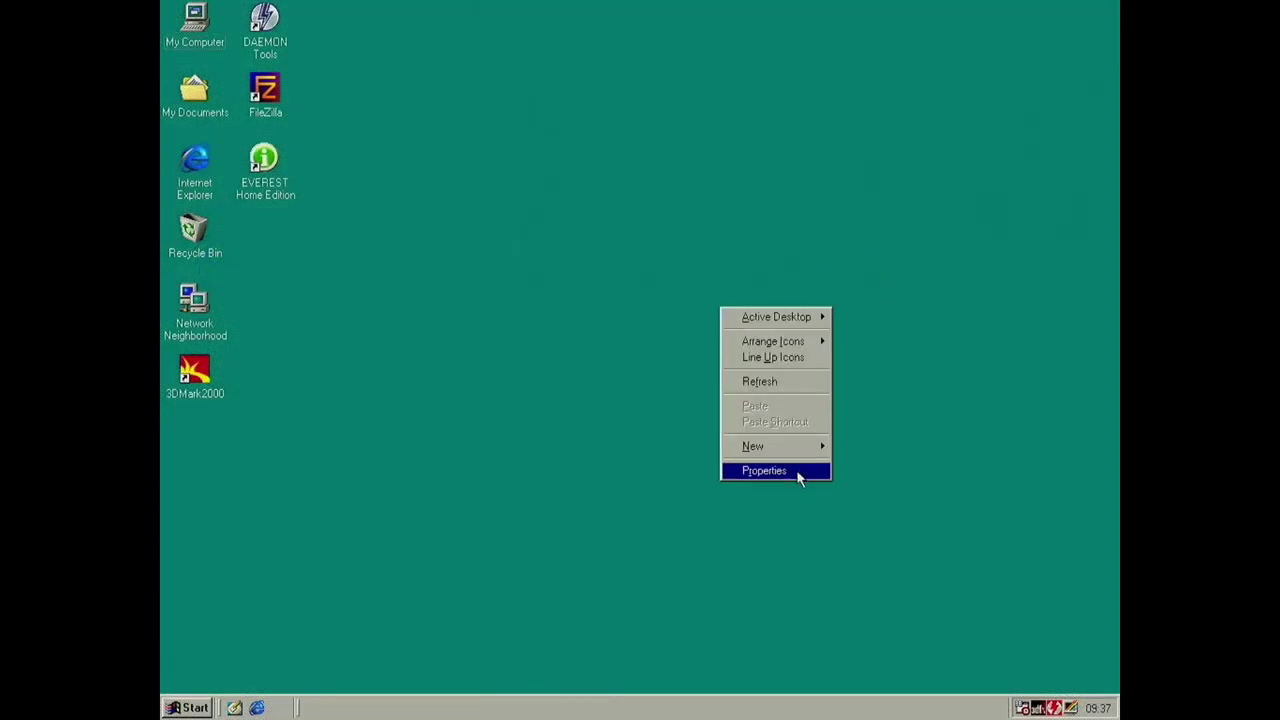
left_click(796, 471)
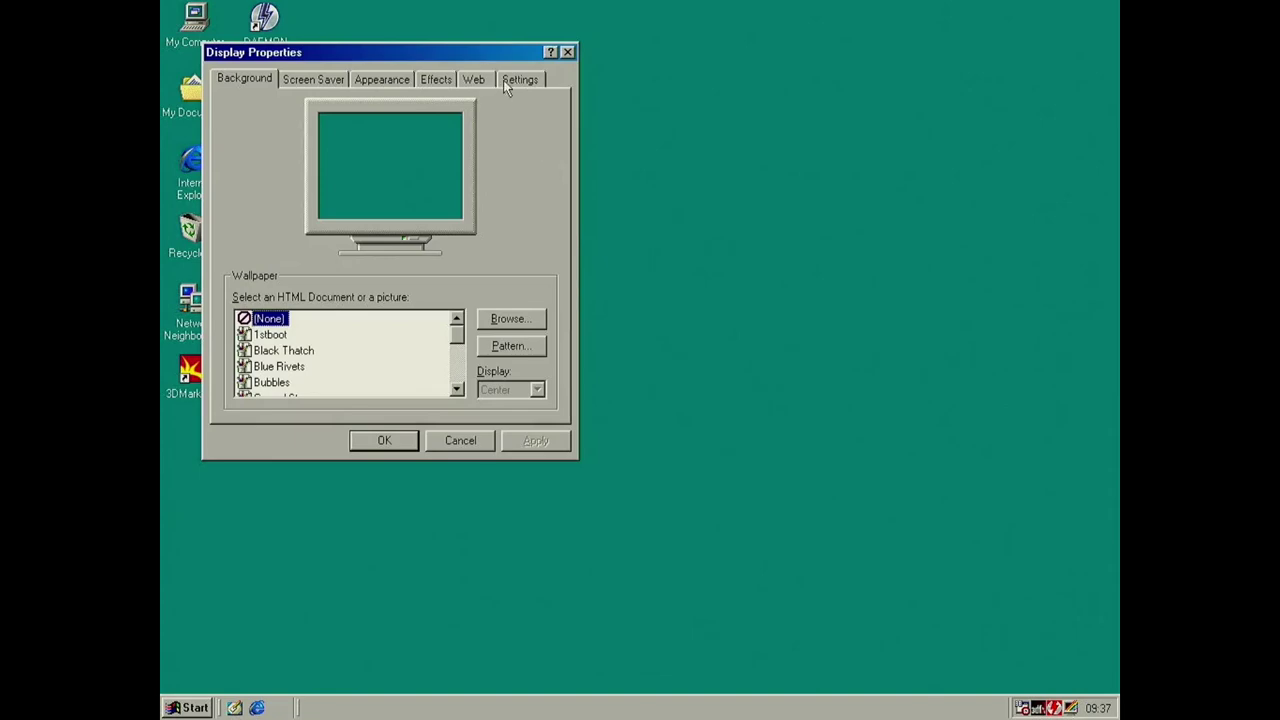
left_click(506, 82)
left_click(508, 402)
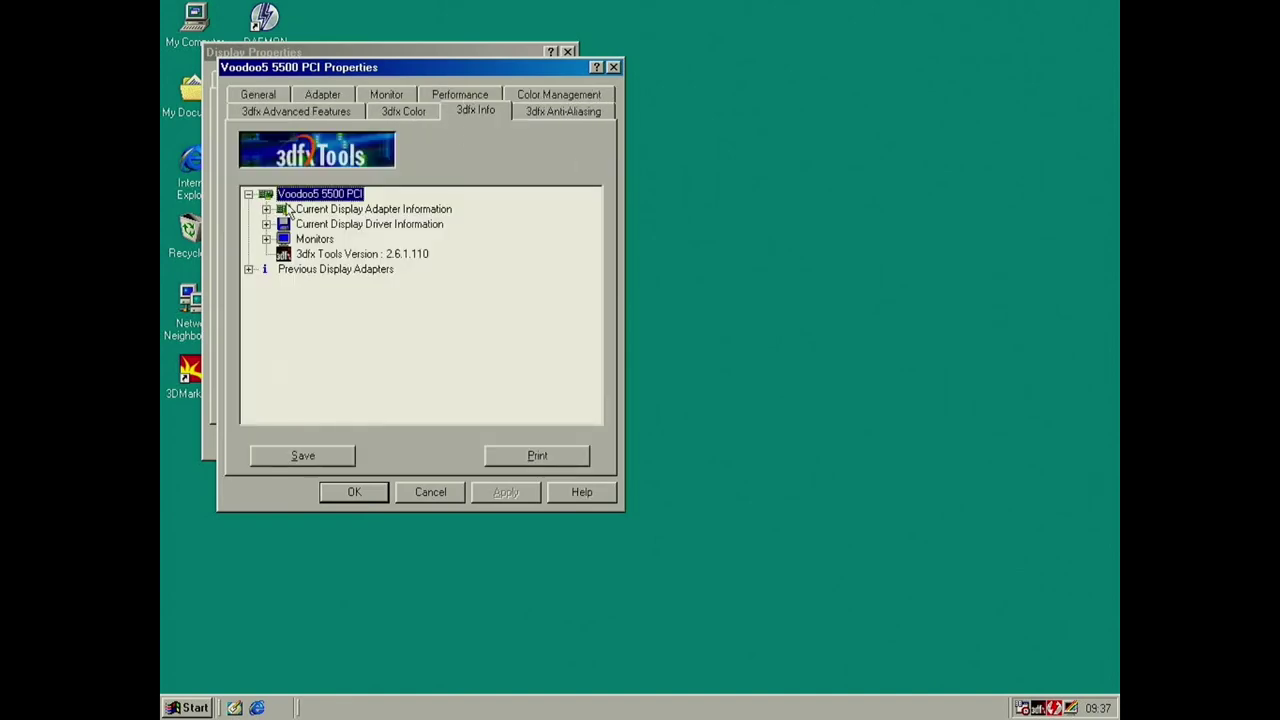
Review the Current Display Adapter and Driver Information details, then close the card properties with OK
left_click(266, 210)
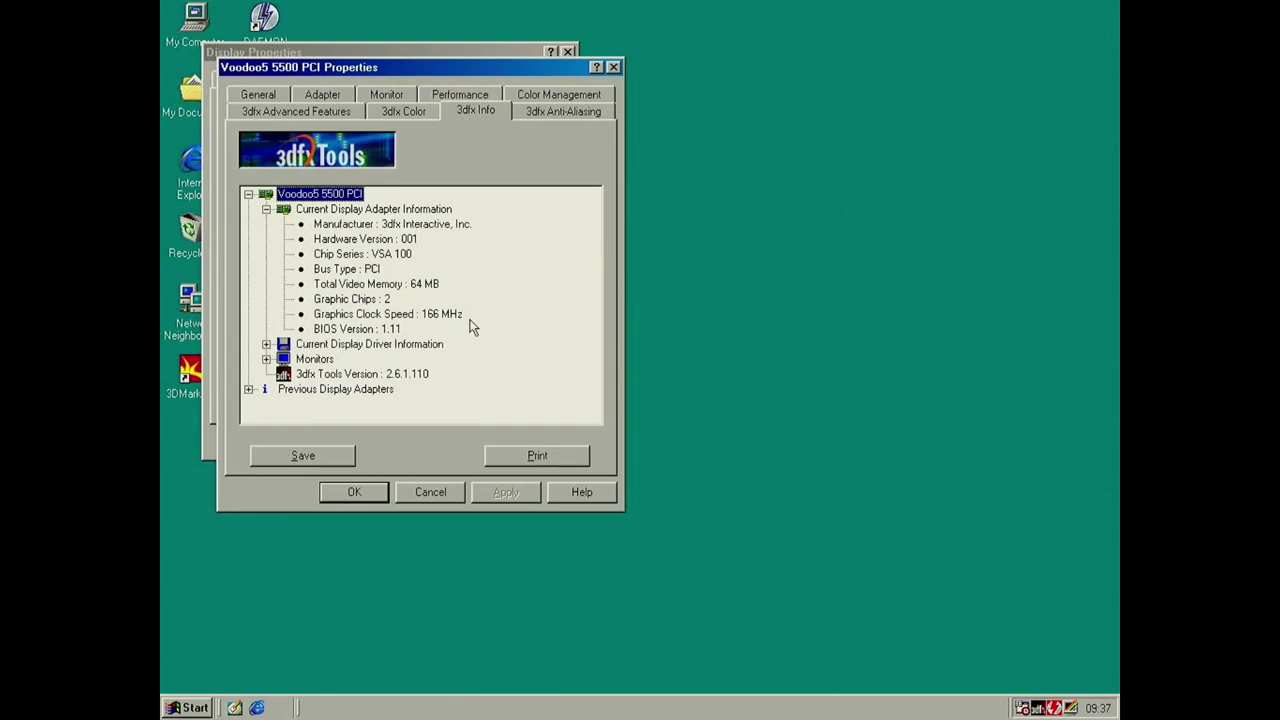
left_click(266, 344)
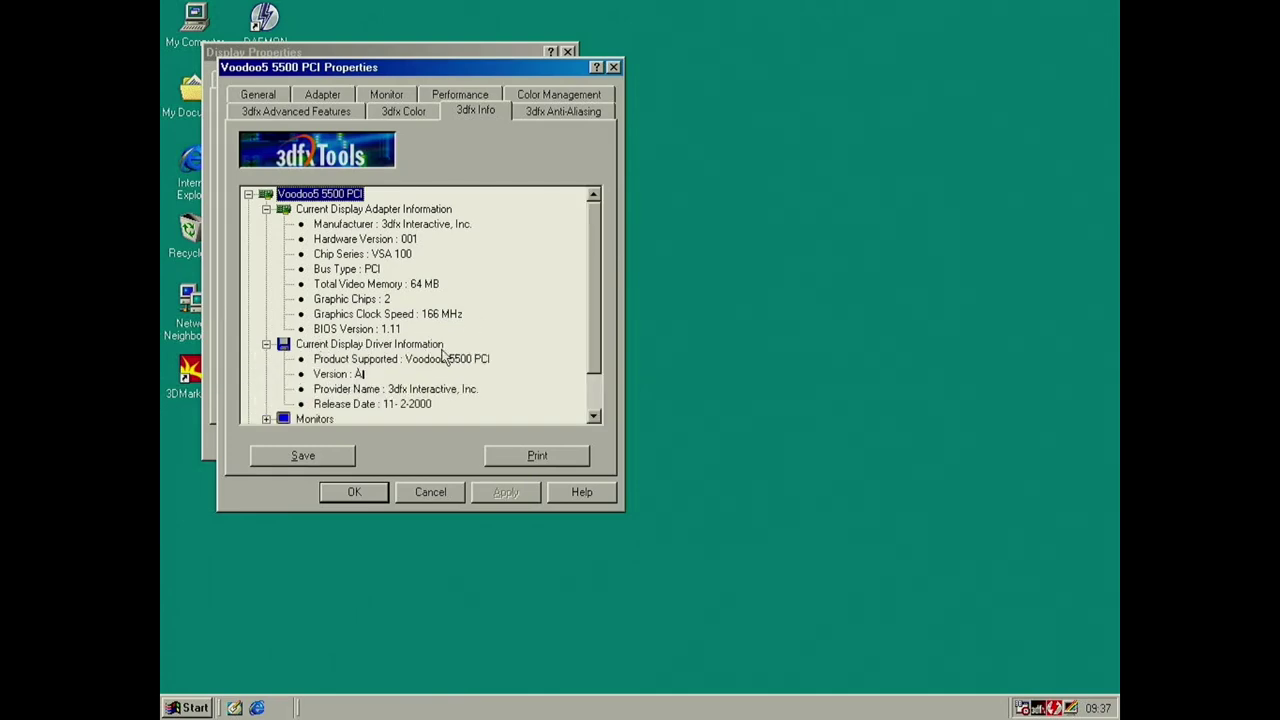
left_click(594, 397)
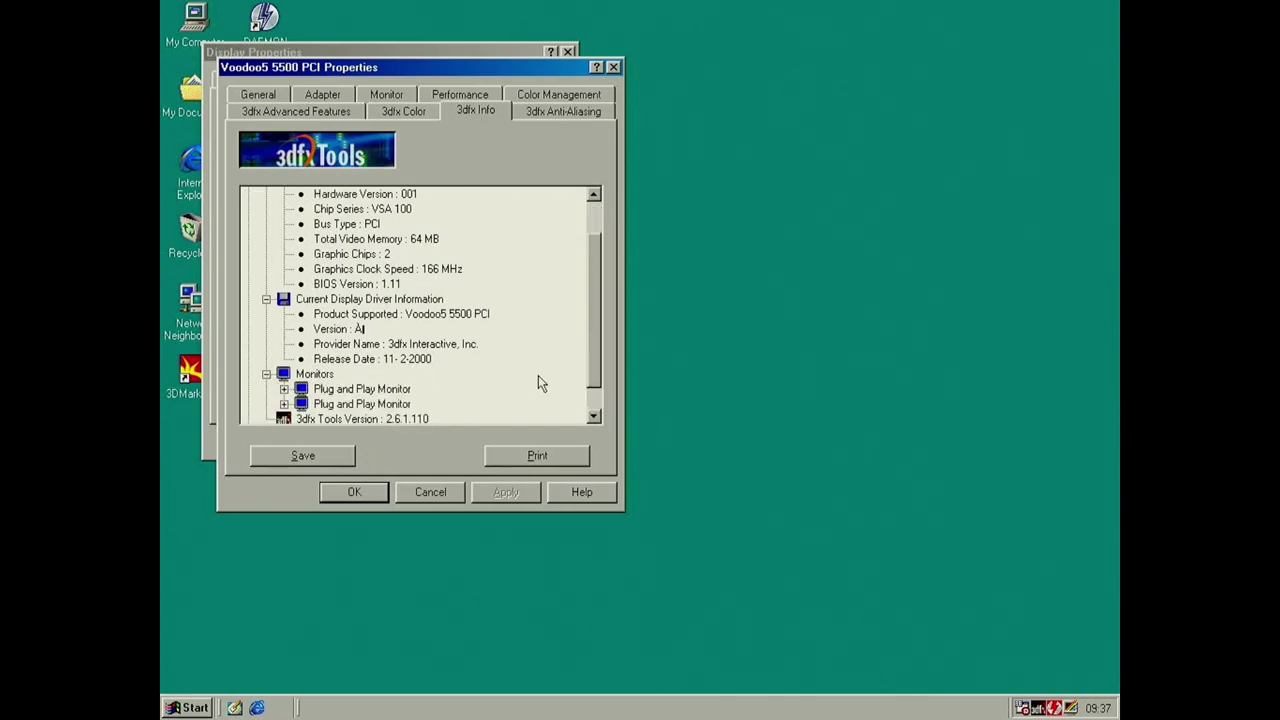
left_click(595, 362)
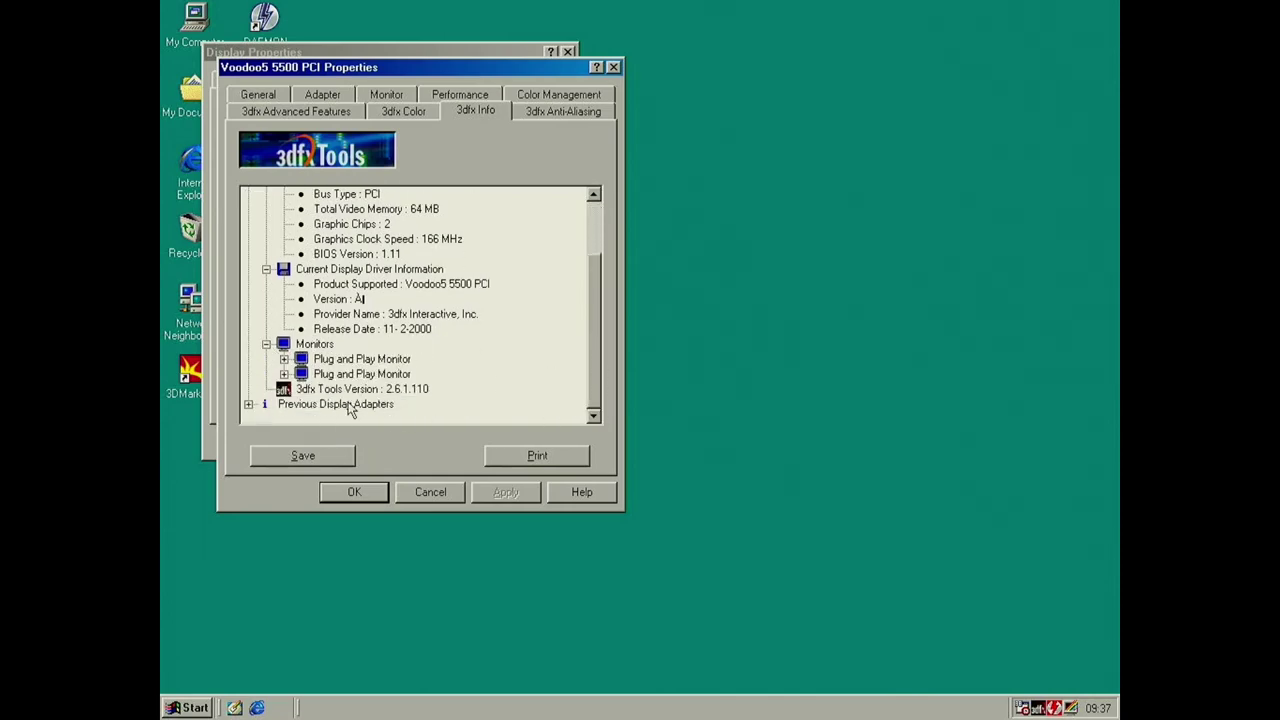
left_click(400, 495)
Cancel Display Properties, then open Shut Down and cancel shutting down the computer
left_click(440, 441)
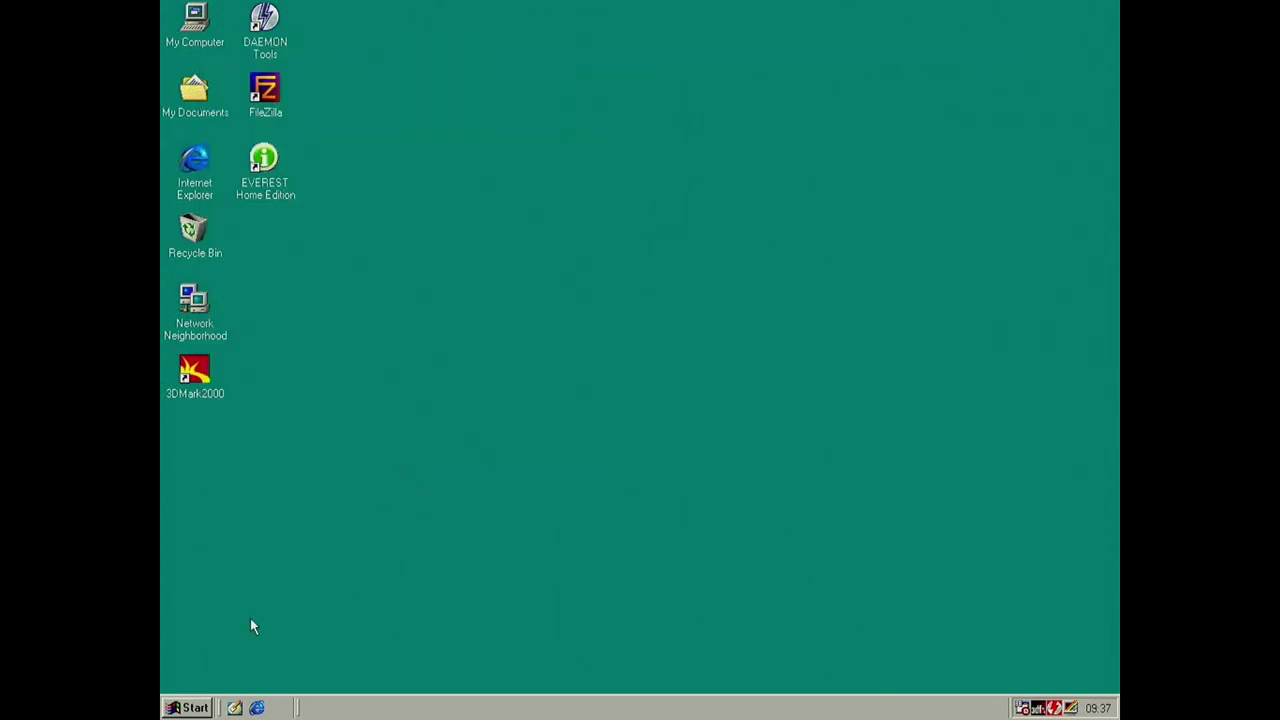
left_click(170, 700)
left_click(228, 680)
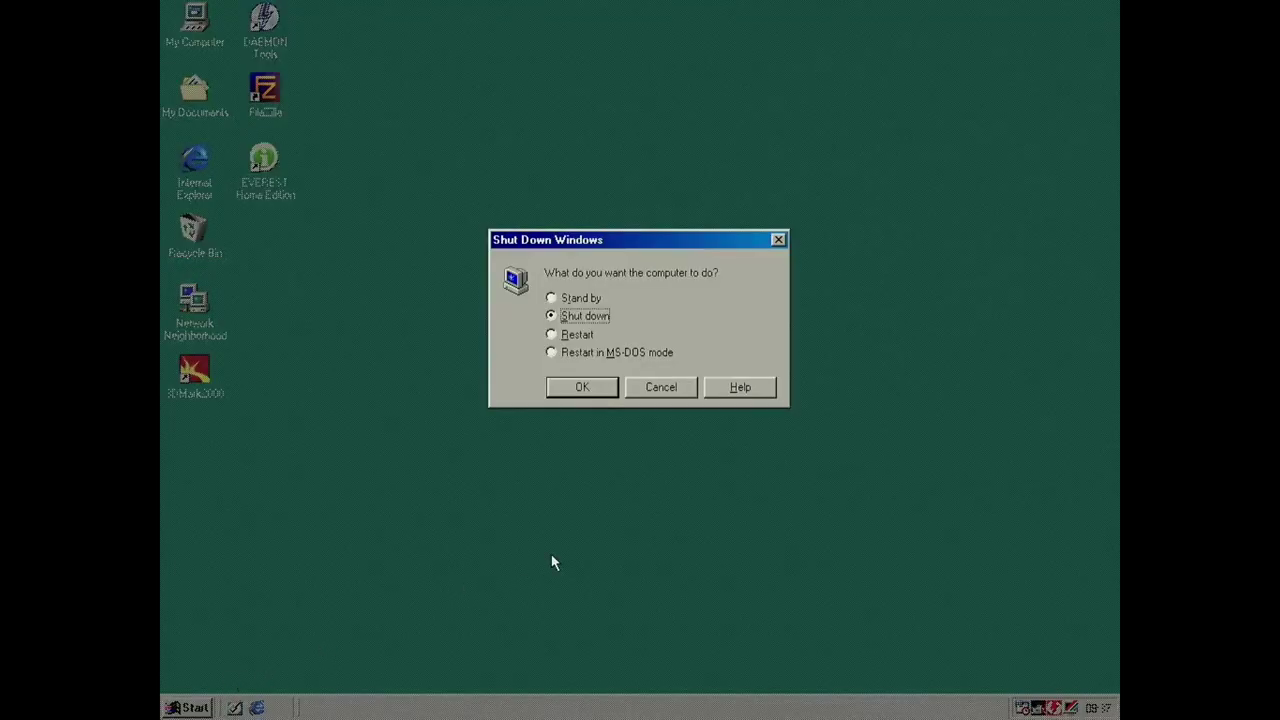
left_click(658, 388)
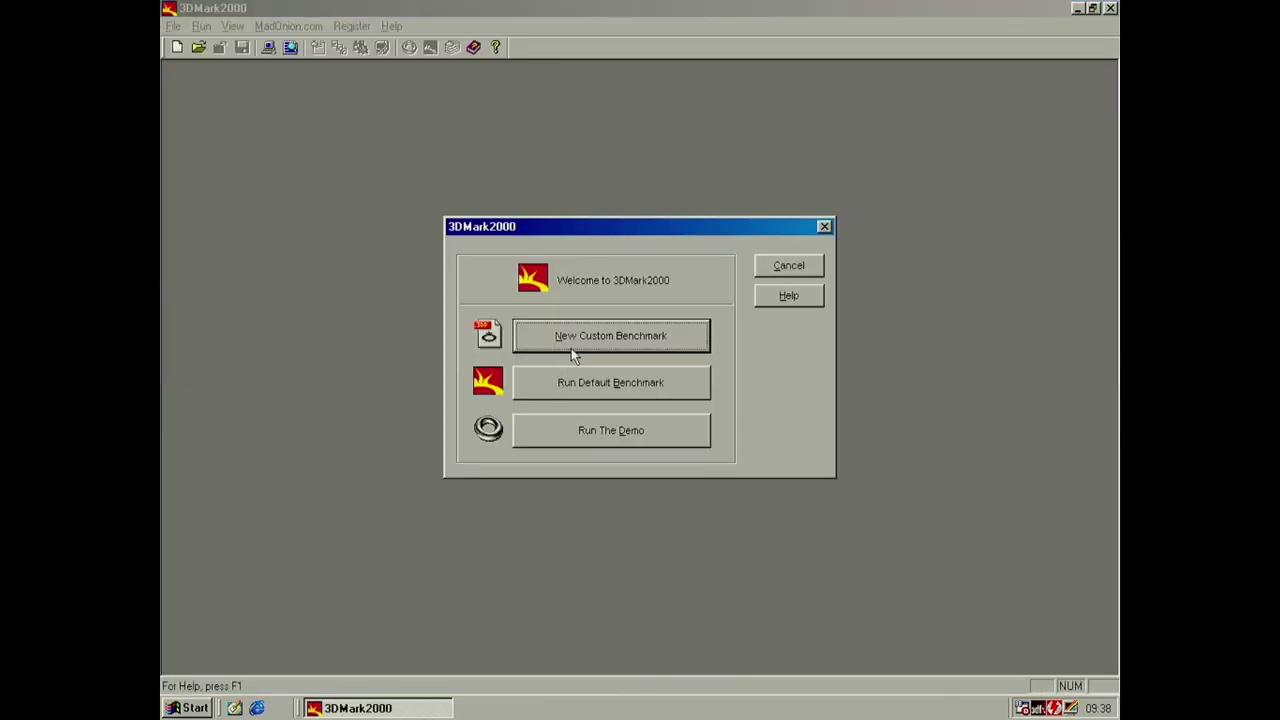
Run a New Custom Benchmark limited to game and CPU tests, scoring 3697 3D marks
left_click(572, 340)
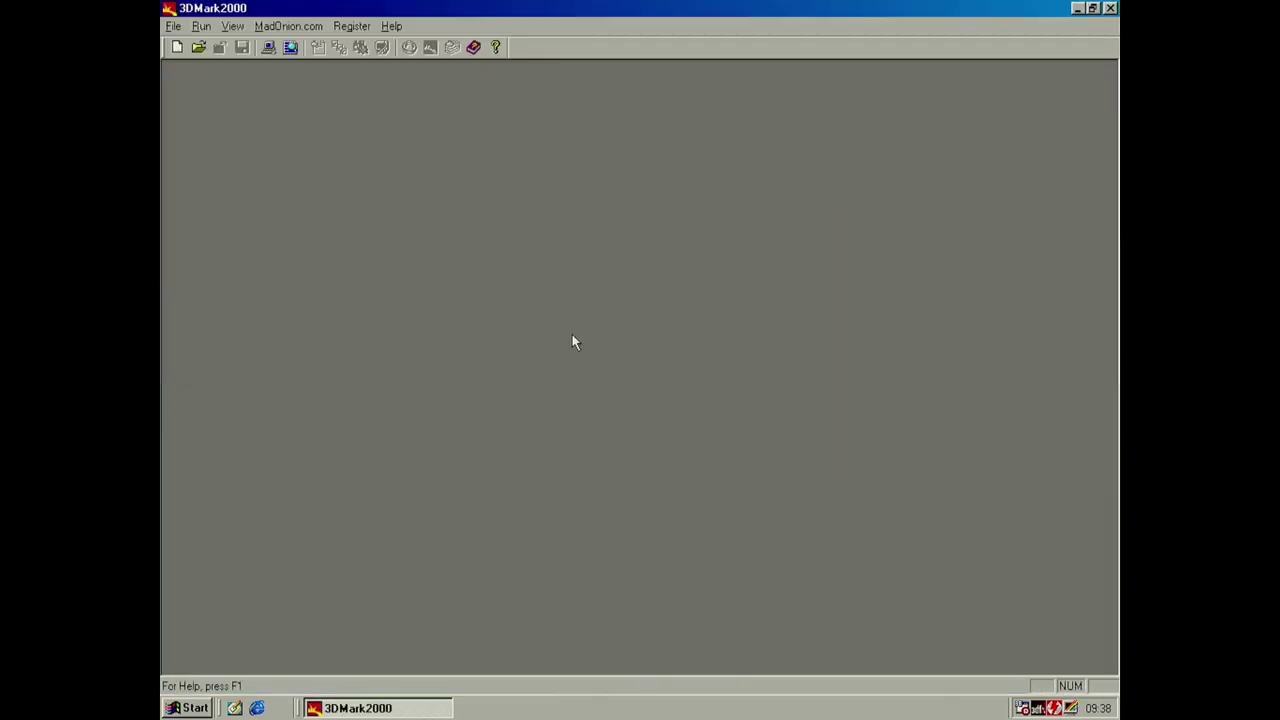
left_click(368, 338)
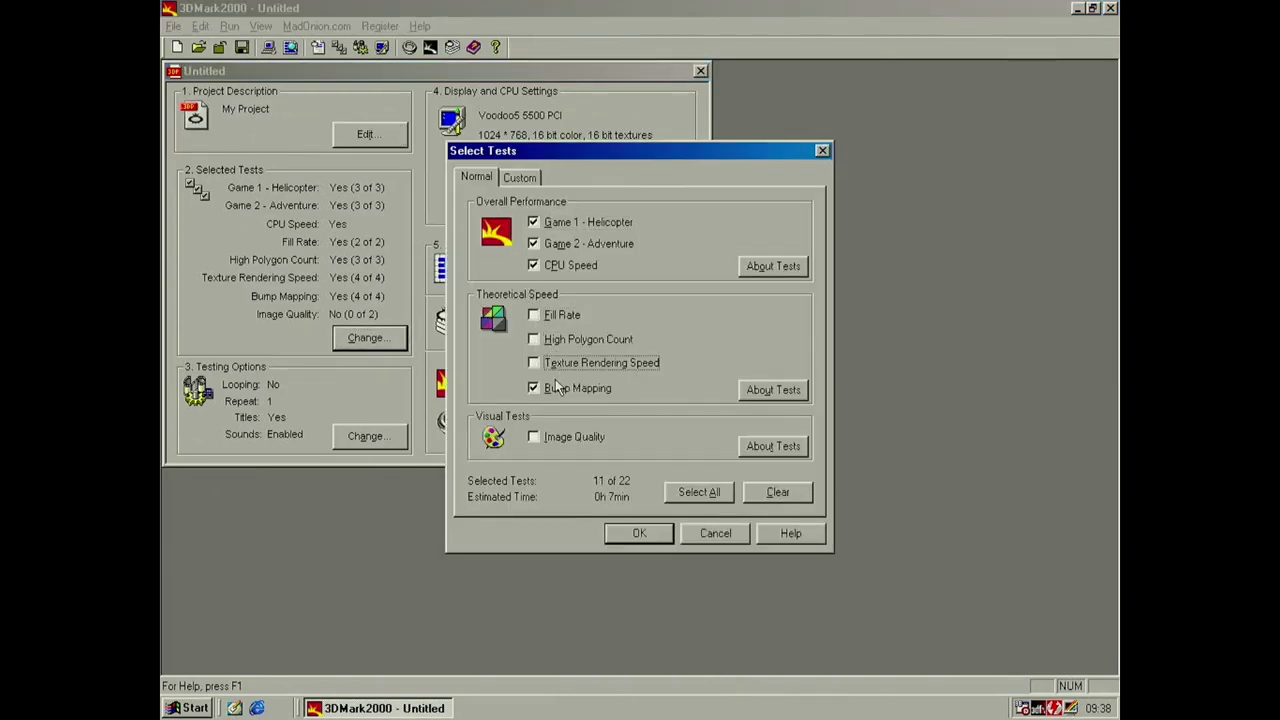
left_click(640, 534)
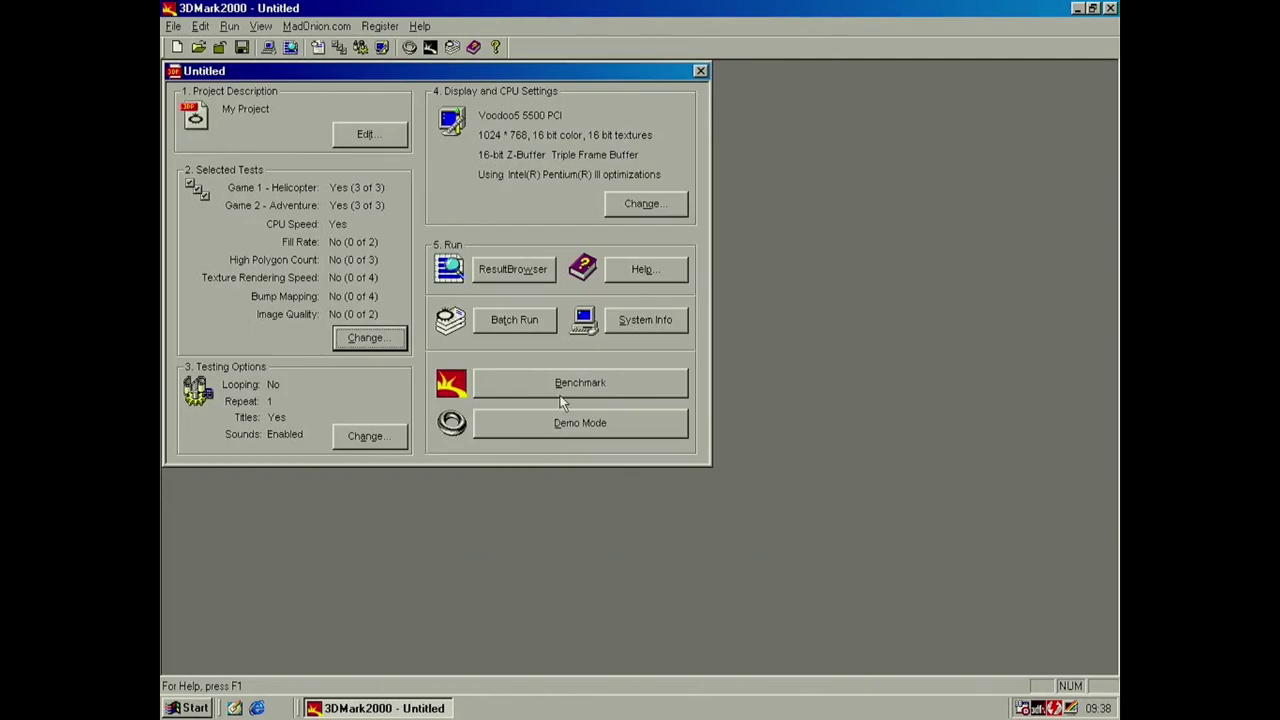
left_click(561, 390)
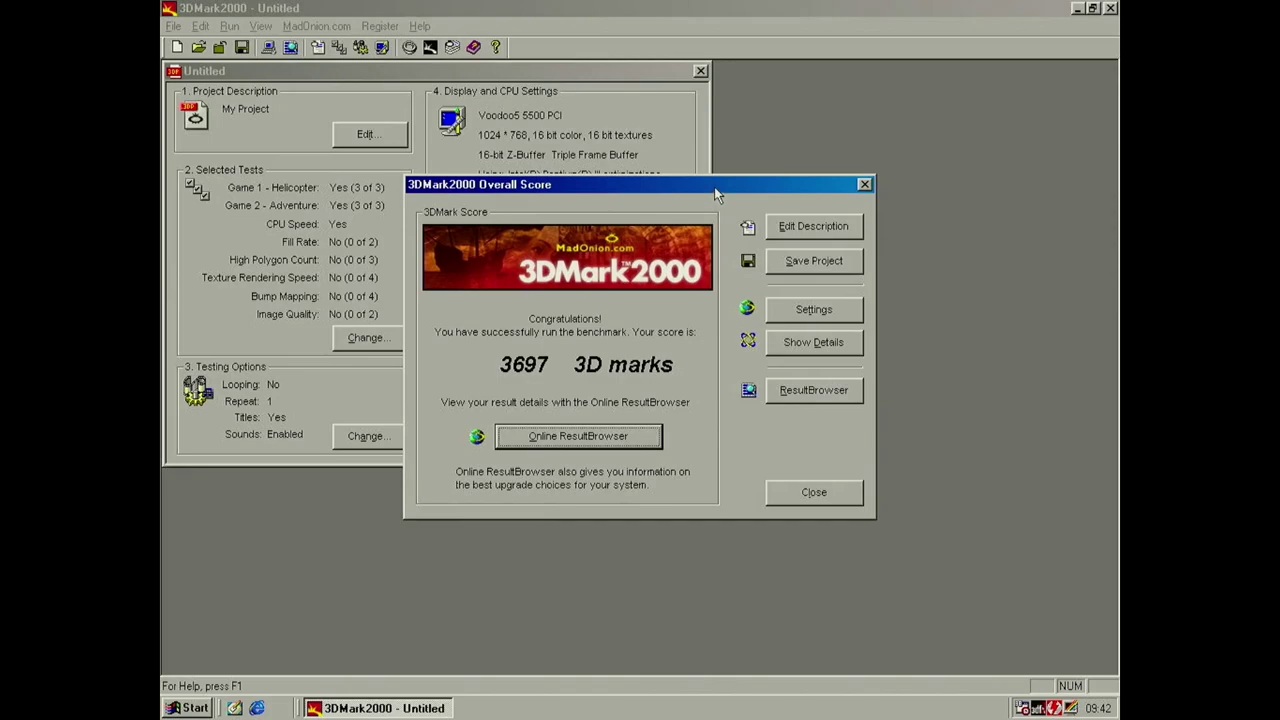
Close the 3697-mark score dialog and quit 3DMark2000 without saving the Untitled project
left_click_drag(716, 193, 770, 249)
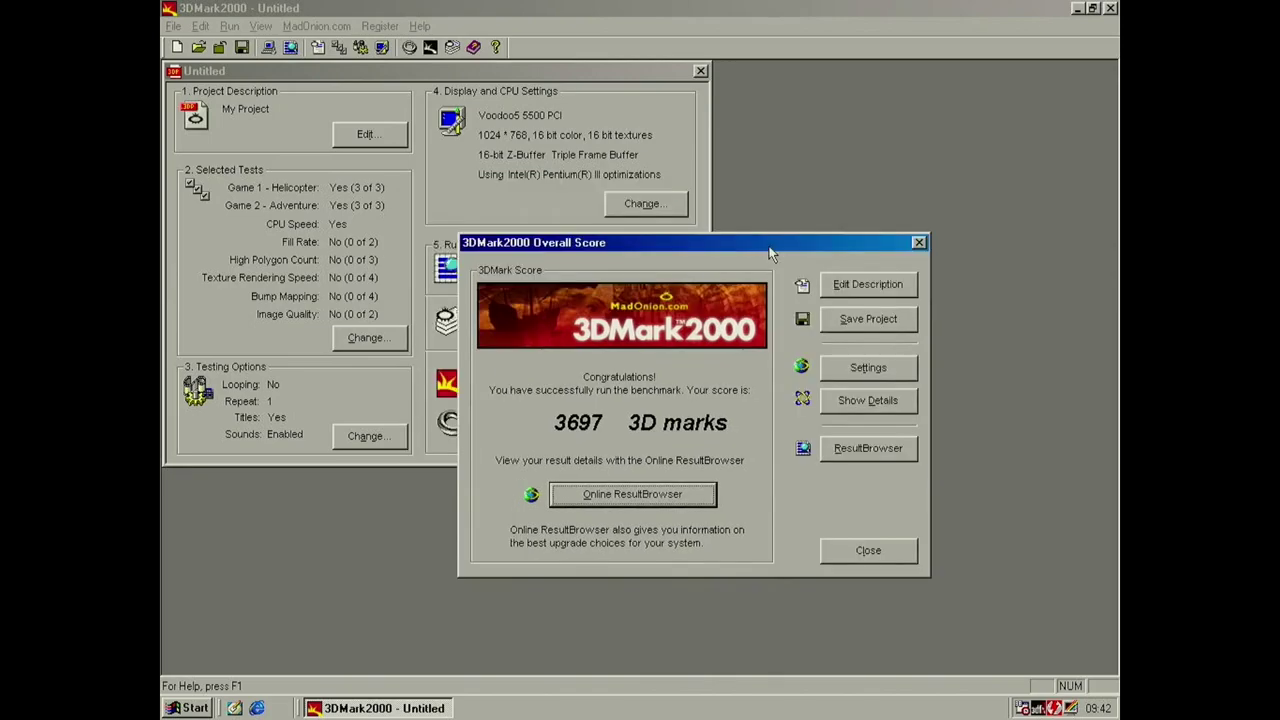
left_click(855, 548)
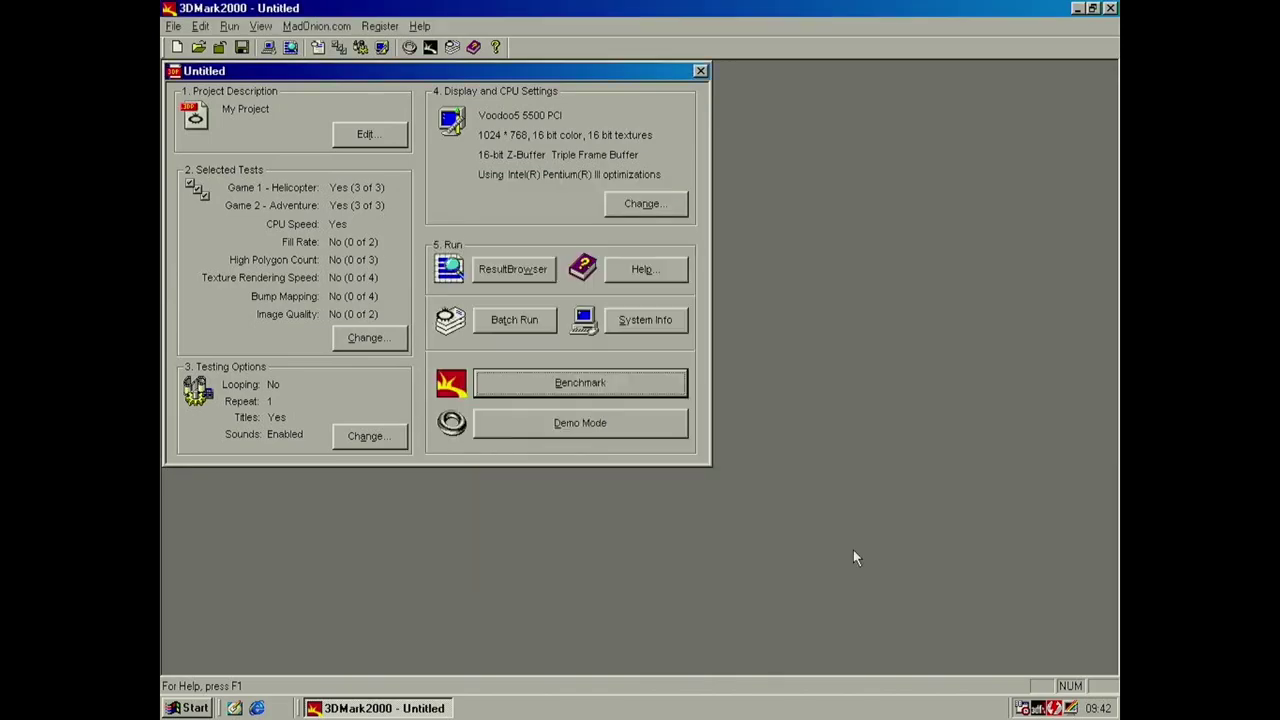
left_click(1110, 9)
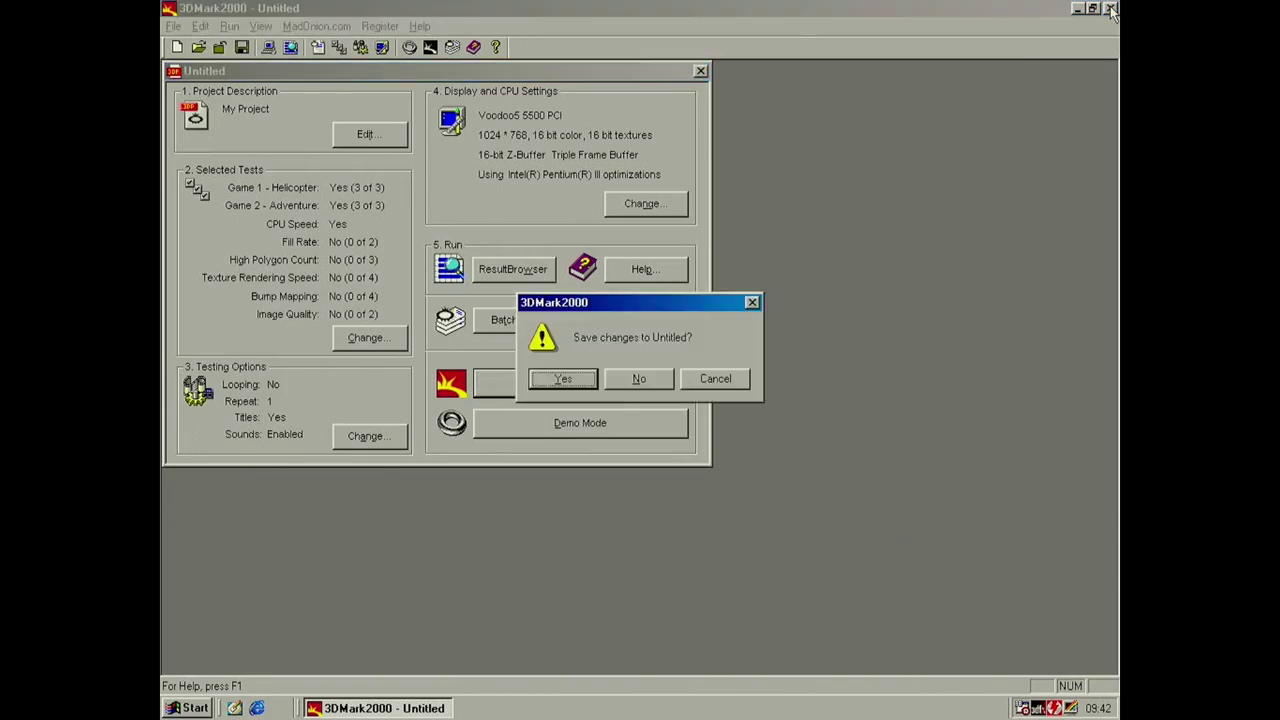
left_click(639, 381)
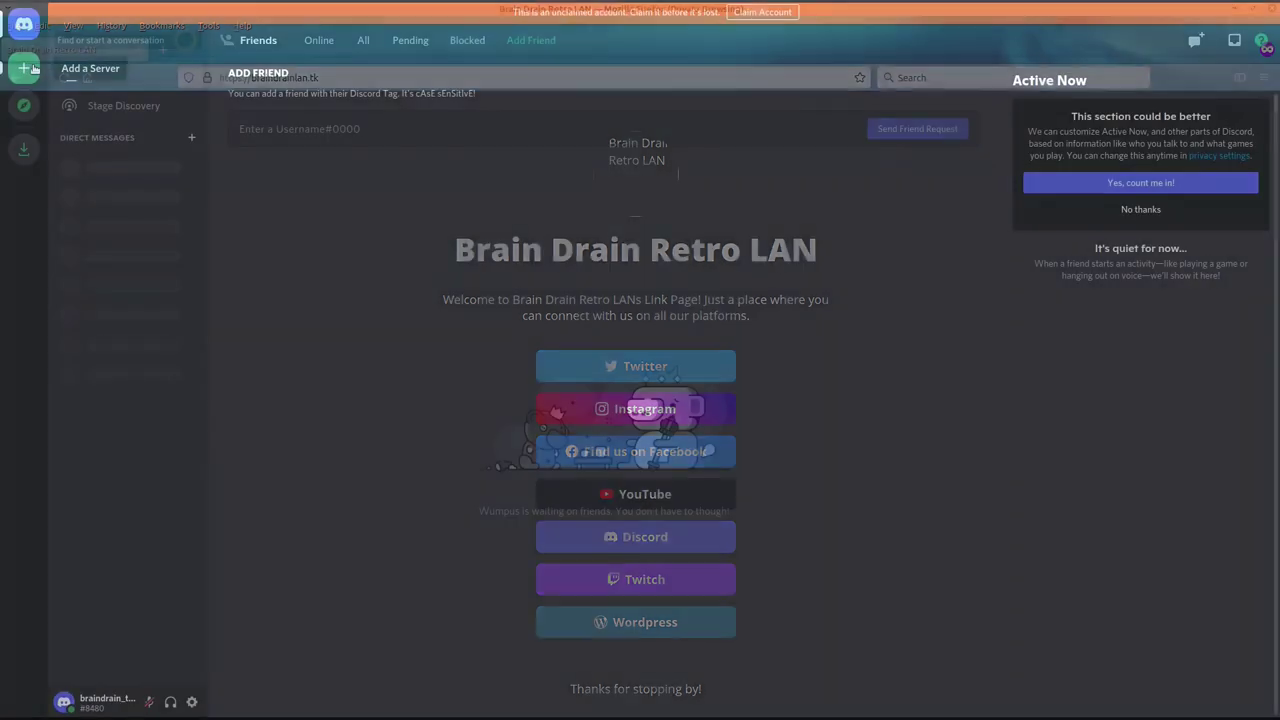
Join the Brain Drain Retro LAN server using its invite link
left_click(23, 68)
left_click(657, 526)
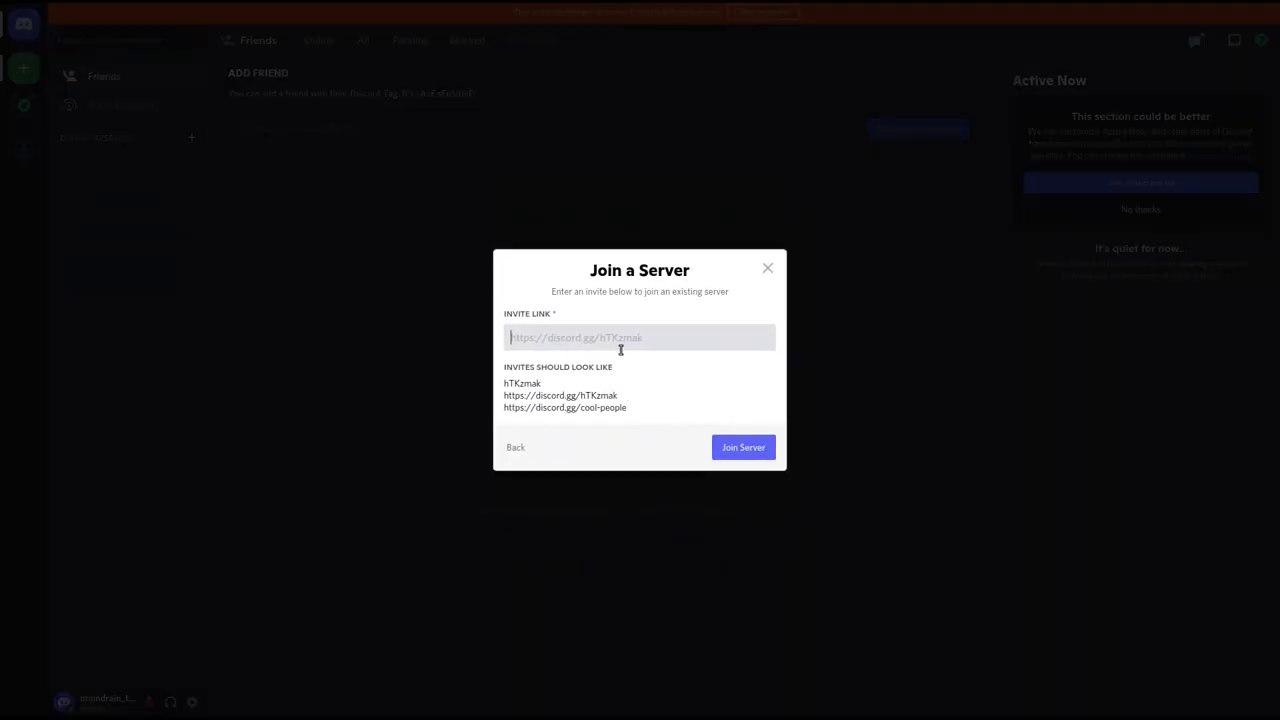
left_click(745, 448)
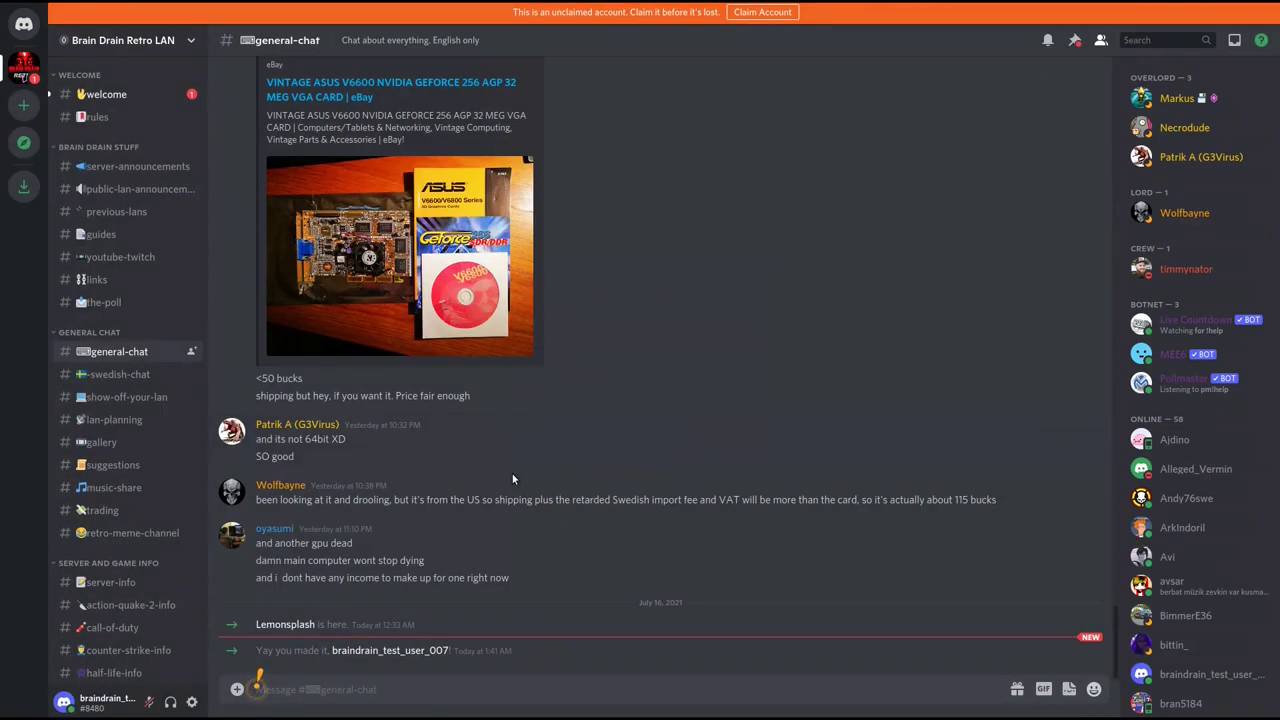
Switch channels with Alt+Down and scroll to the start of #wintune97-info
key("alt+Down")
key("alt+Down")
scroll(485, 449, "up", 15)
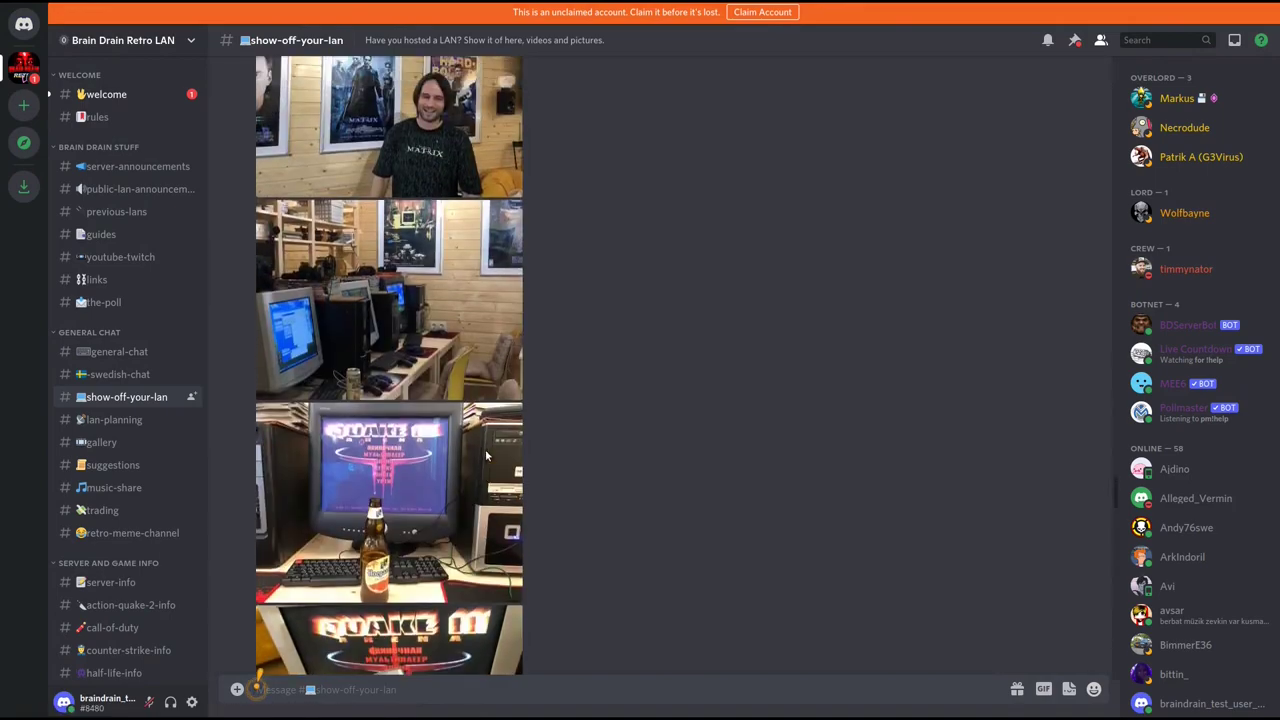
scroll(486, 455, "up", 15)
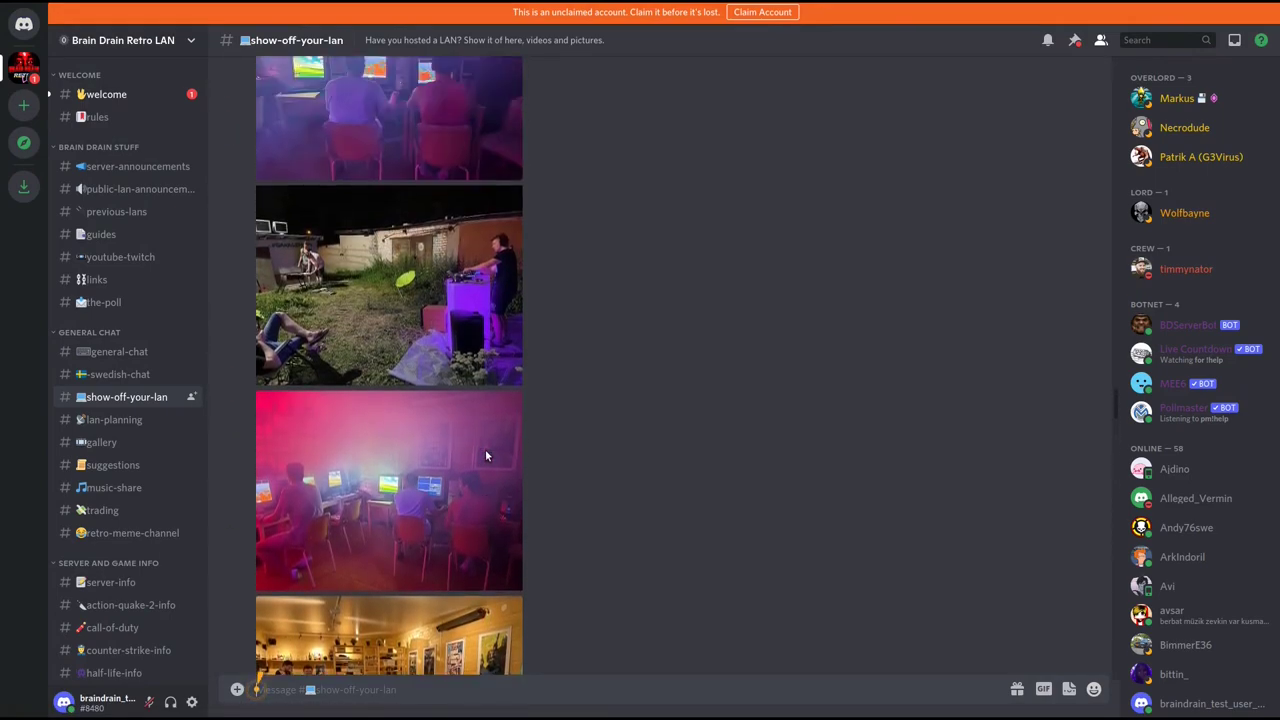
scroll(486, 455, "up", 15)
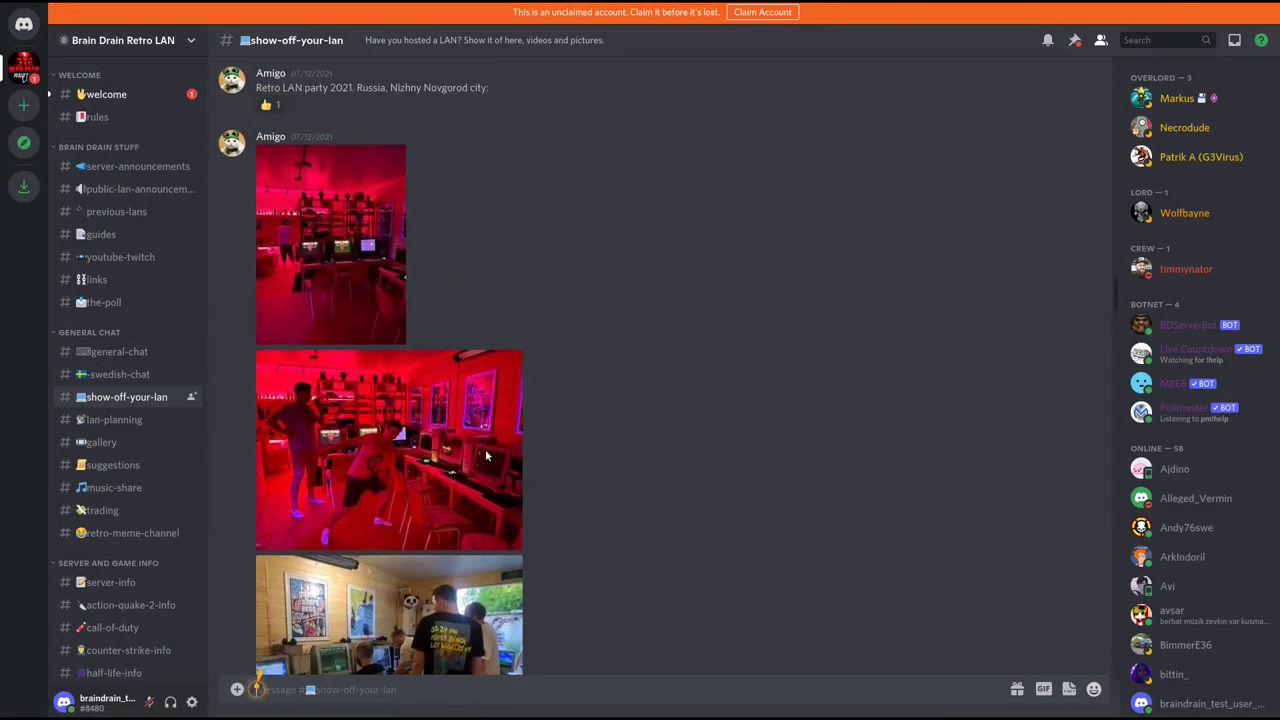
scroll(486, 456, "up", 4)
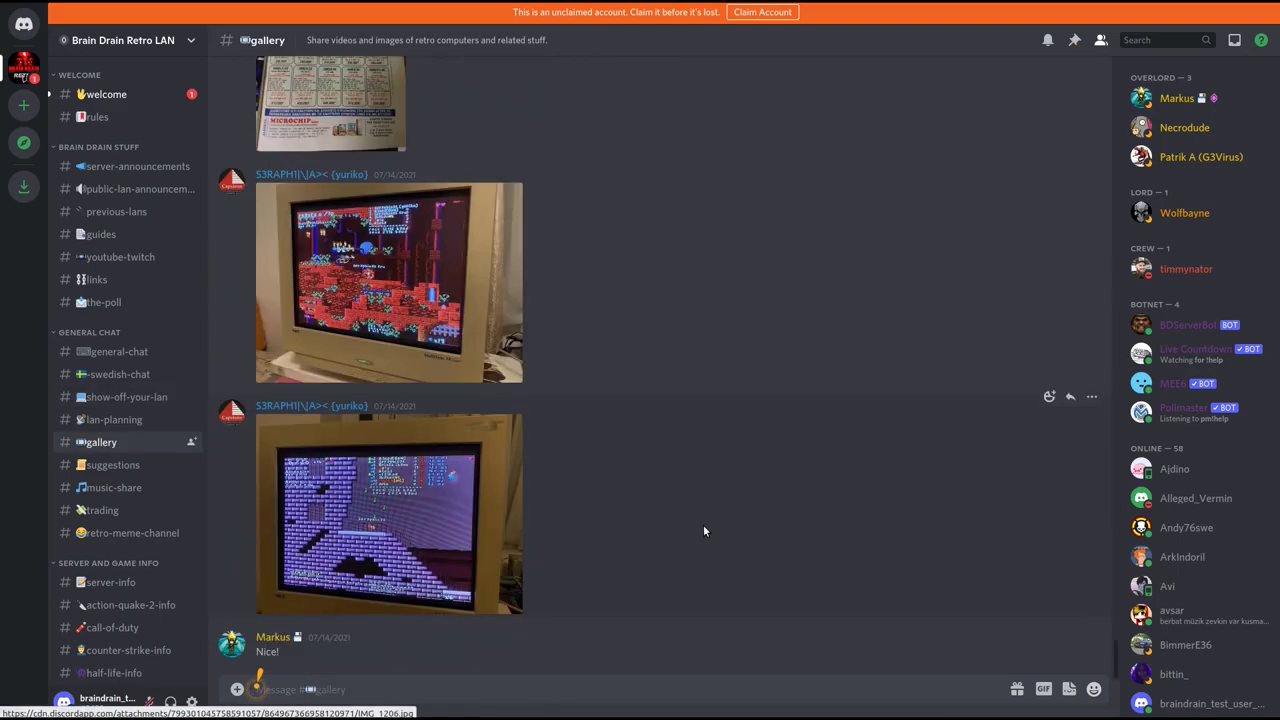
scroll(715, 527, "up", 10)
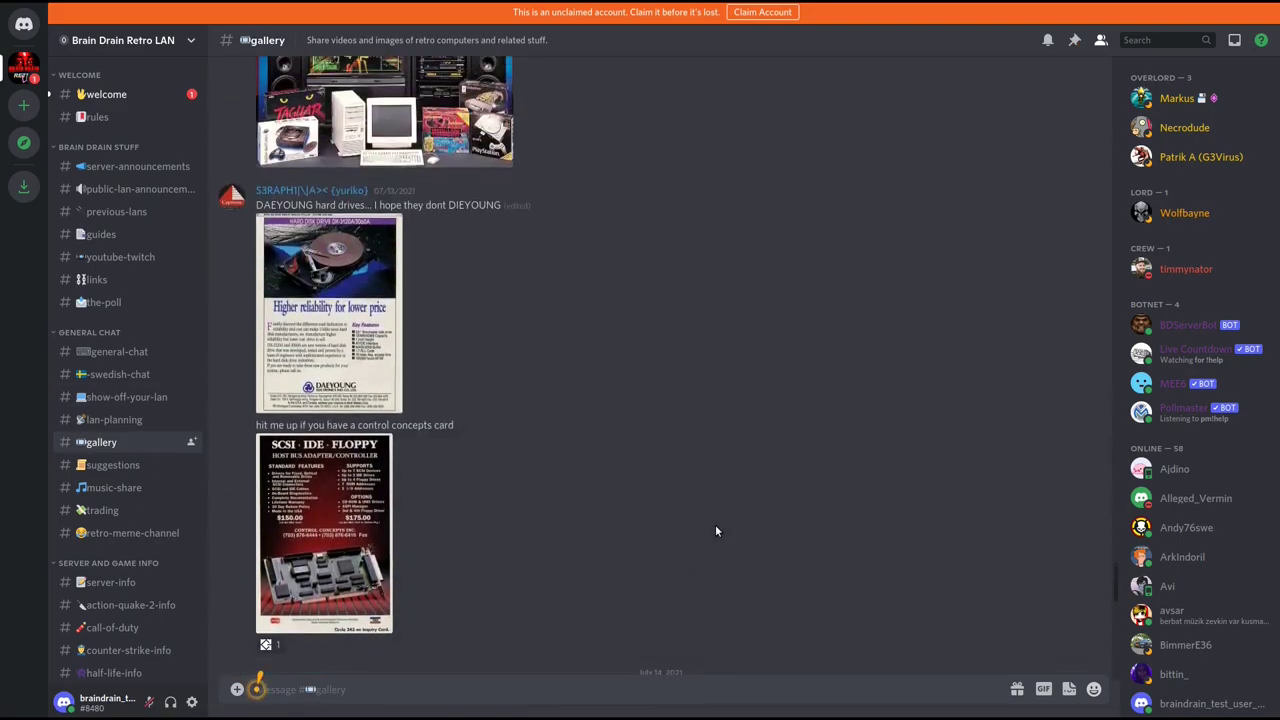
scroll(715, 531, "up", 20)
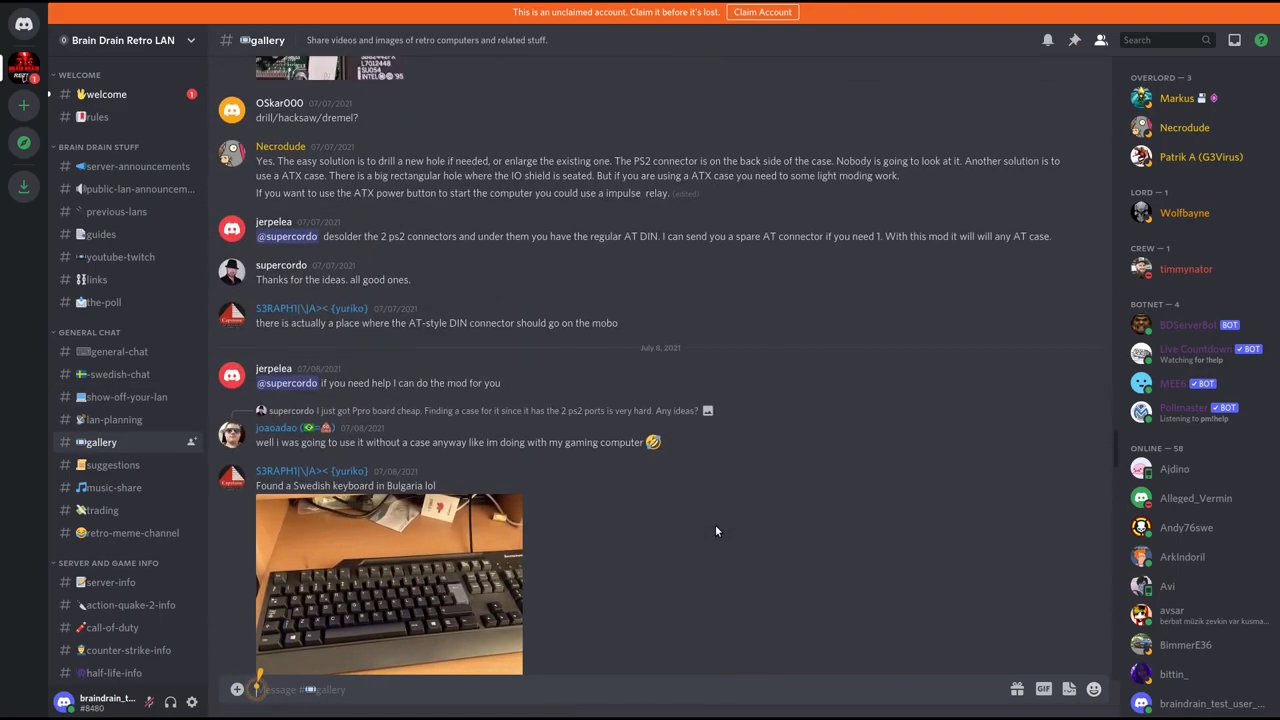
scroll(715, 531, "up", 15)
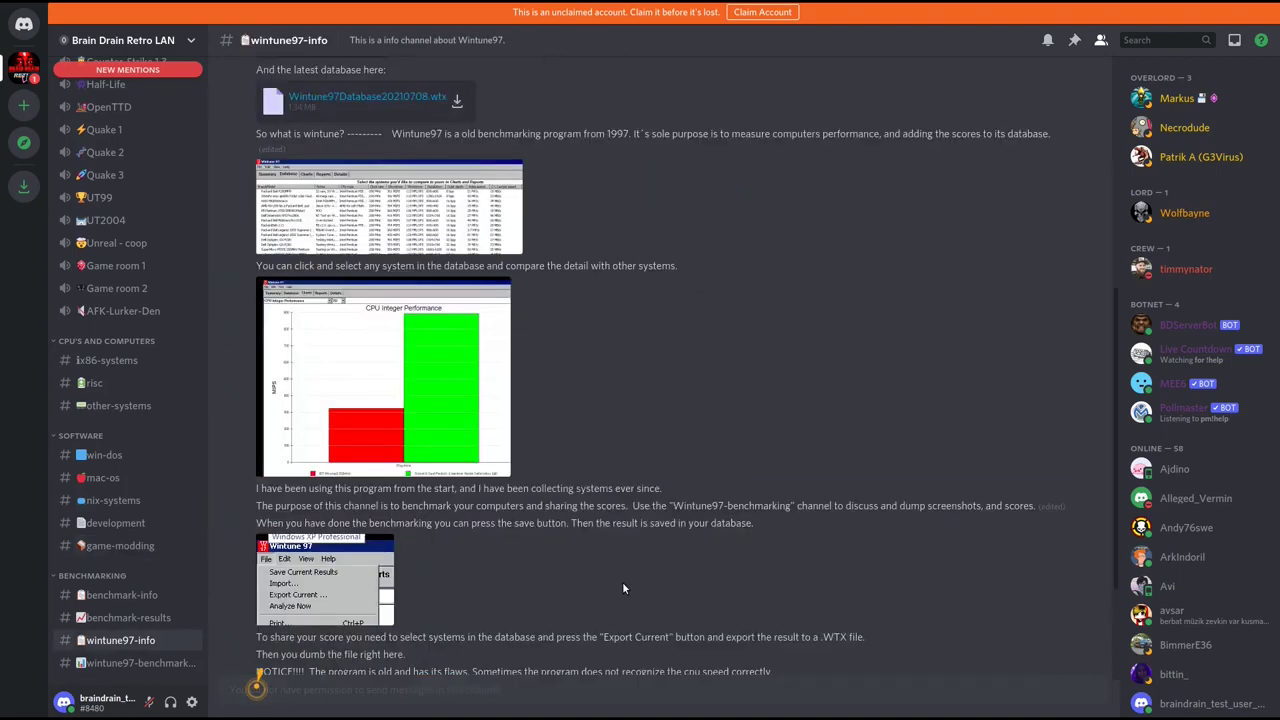
scroll(622, 581, "up", 10)
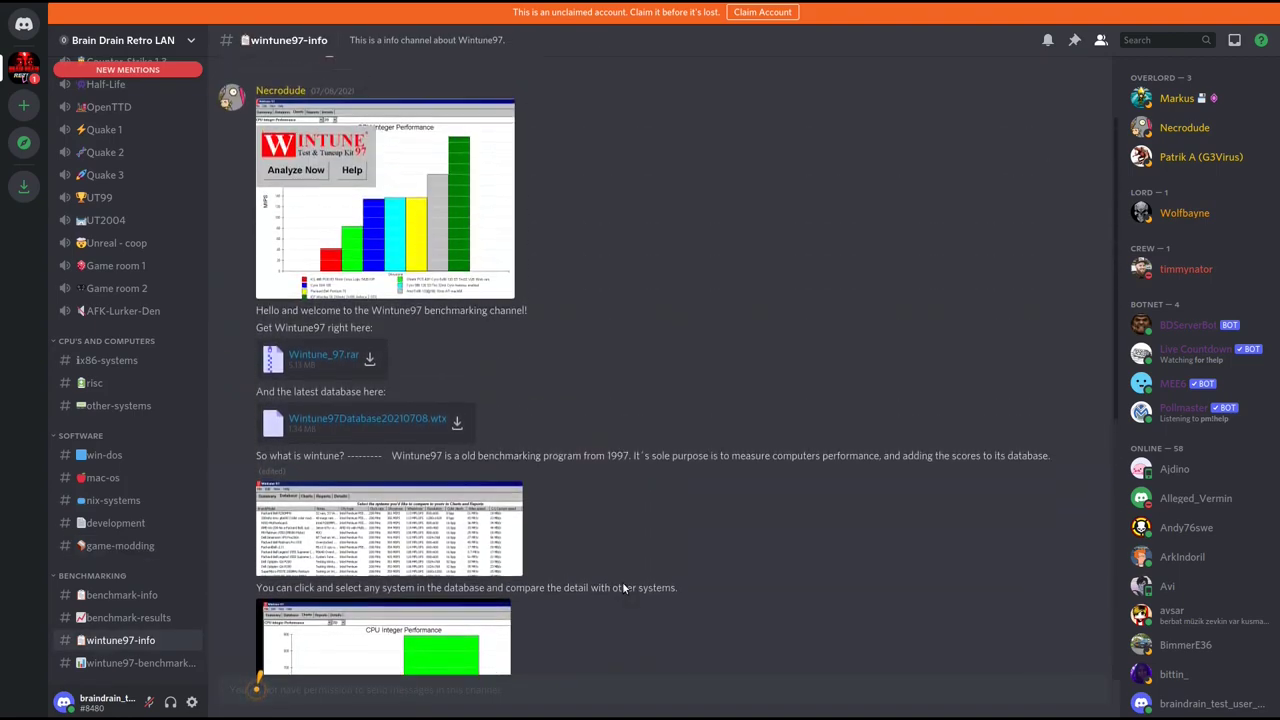